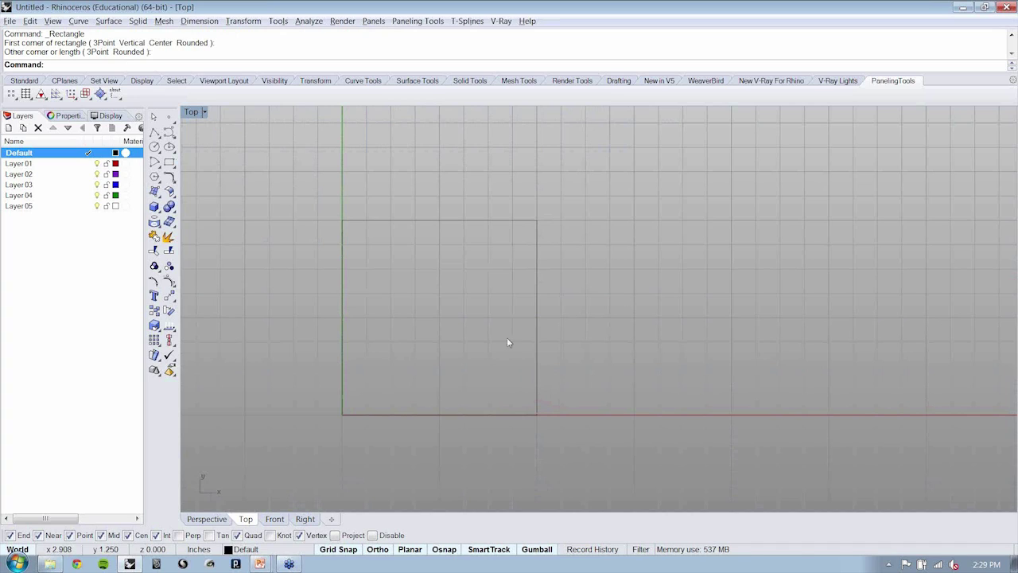
click(479, 414)
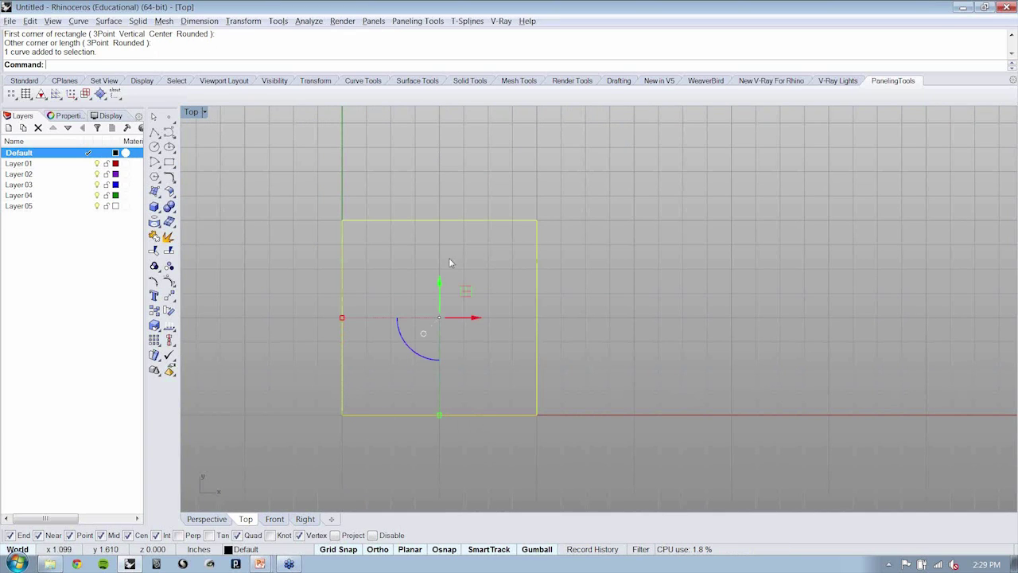
scroll(420, 267, up, 1)
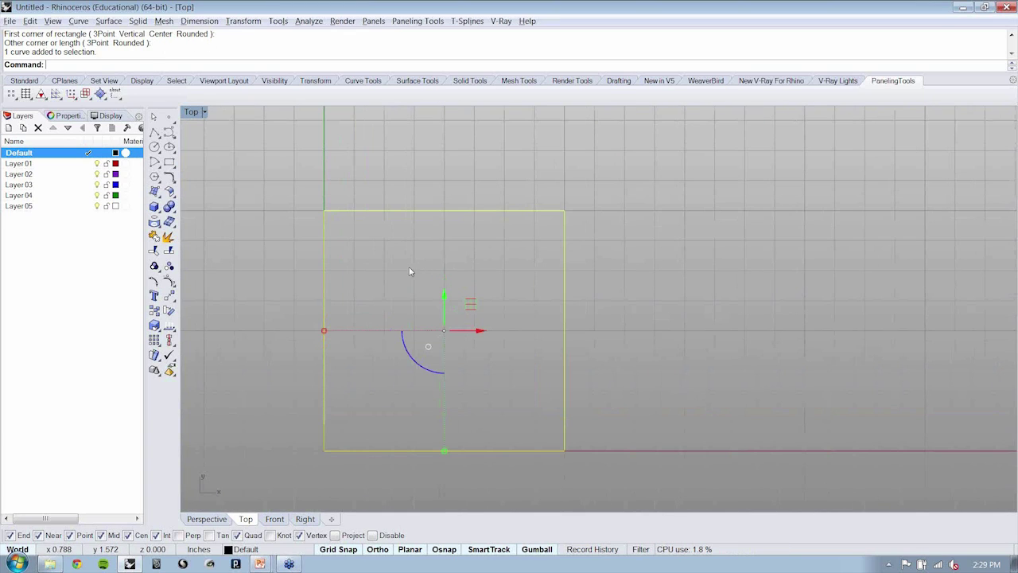
scroll(410, 271, up, 1)
click(413, 238)
click(415, 158)
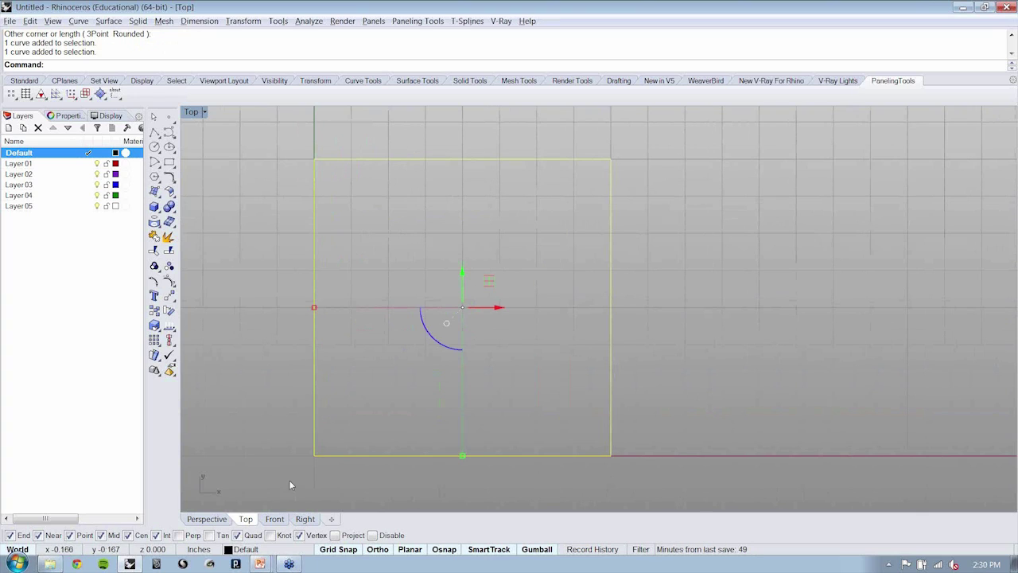
click(693, 251)
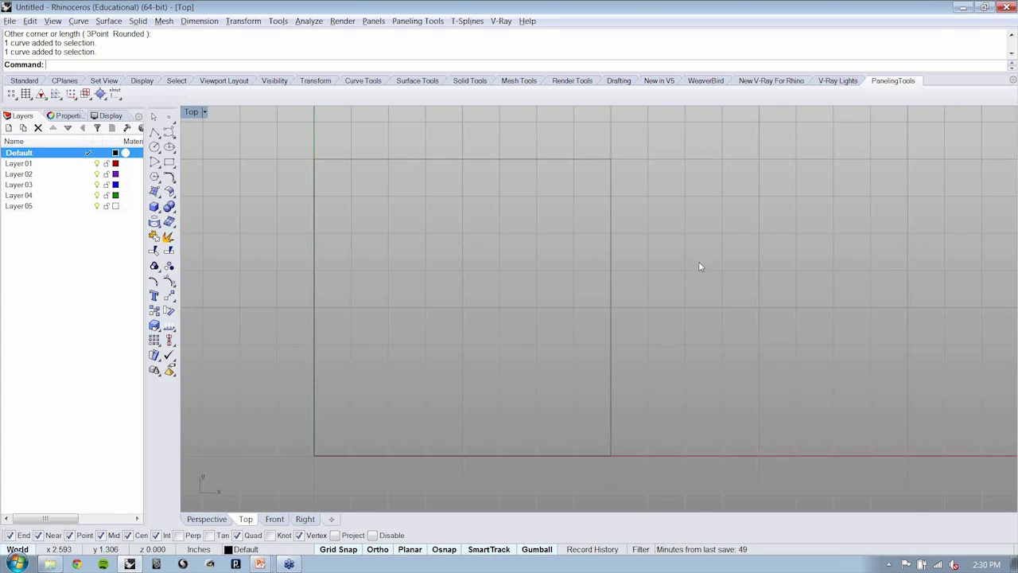
right_drag(681, 261, 637, 273)
scroll(636, 272, down, 1)
Step: Make Layer 01 the current layer and rename it Fold Line
double_click(20, 163)
click(22, 164)
text(Fold Line)
key(Return)
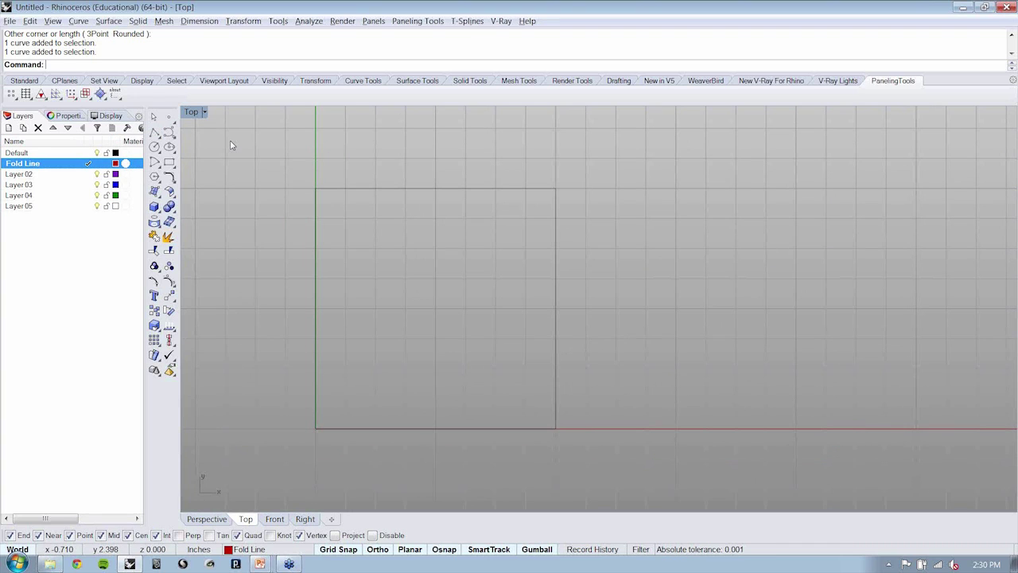
Step: Draw a diagonal line from the square's lower-left corner at the origin to its upper-right corner
text(Line)
key(Return)
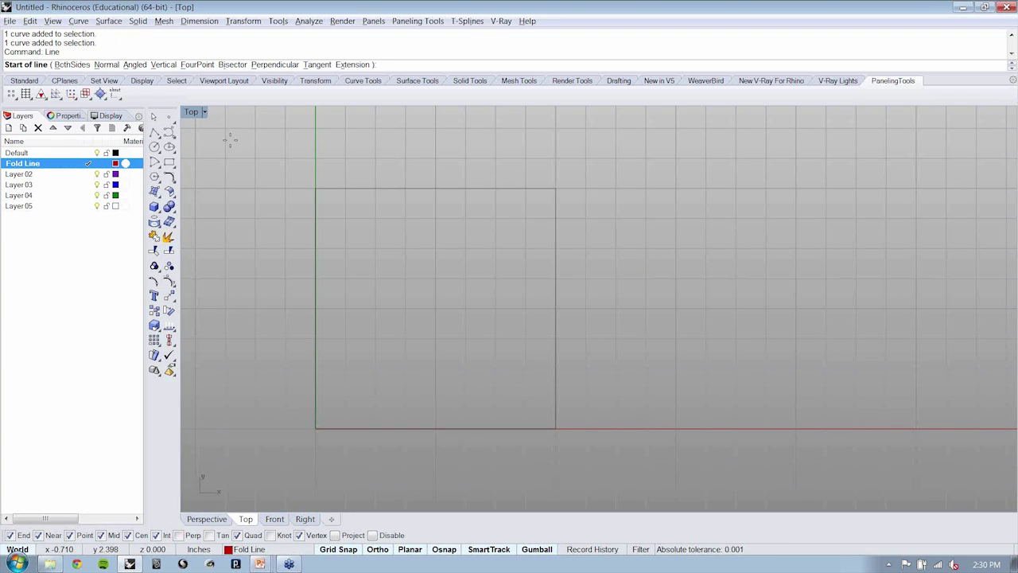
click(315, 428)
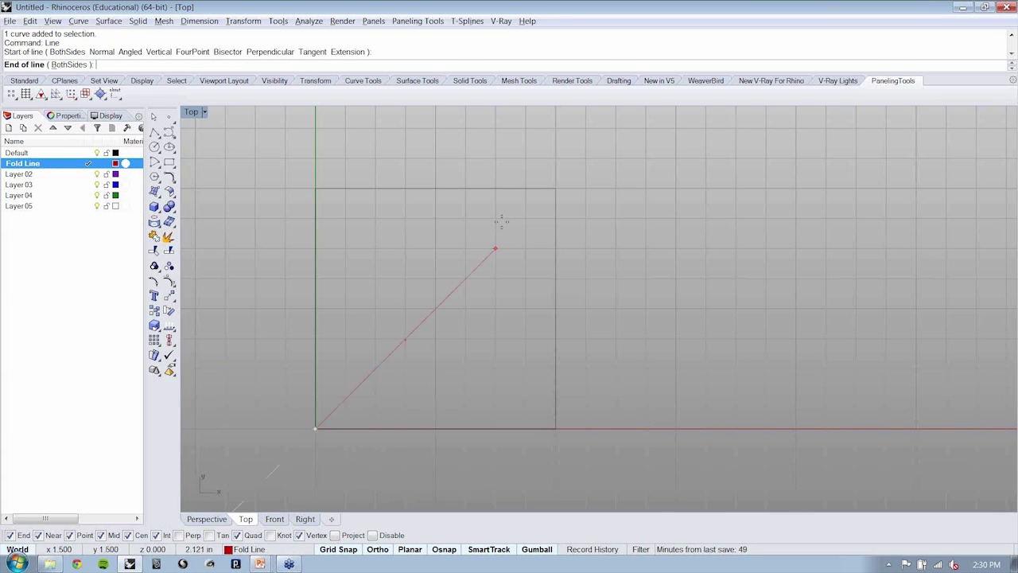
click(555, 189)
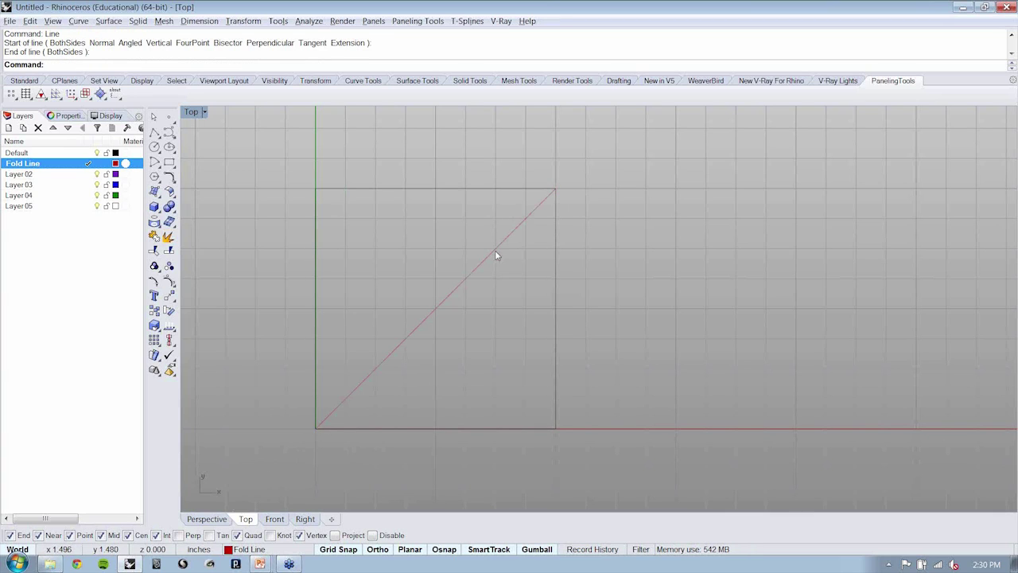
click(495, 249)
click(511, 286)
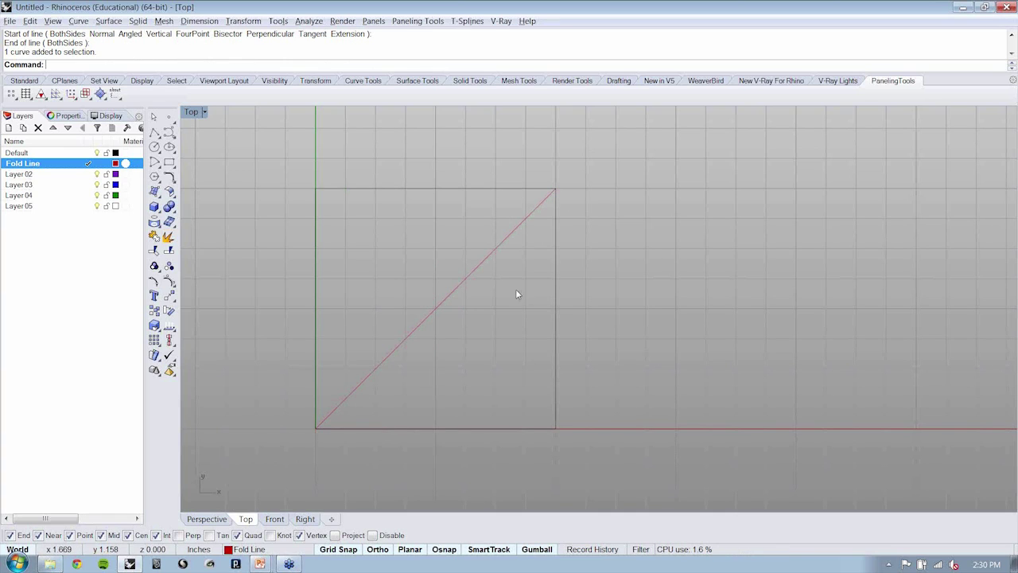
Step: Assign a dashed linetype to the Fold Line layer
right_click(23, 169)
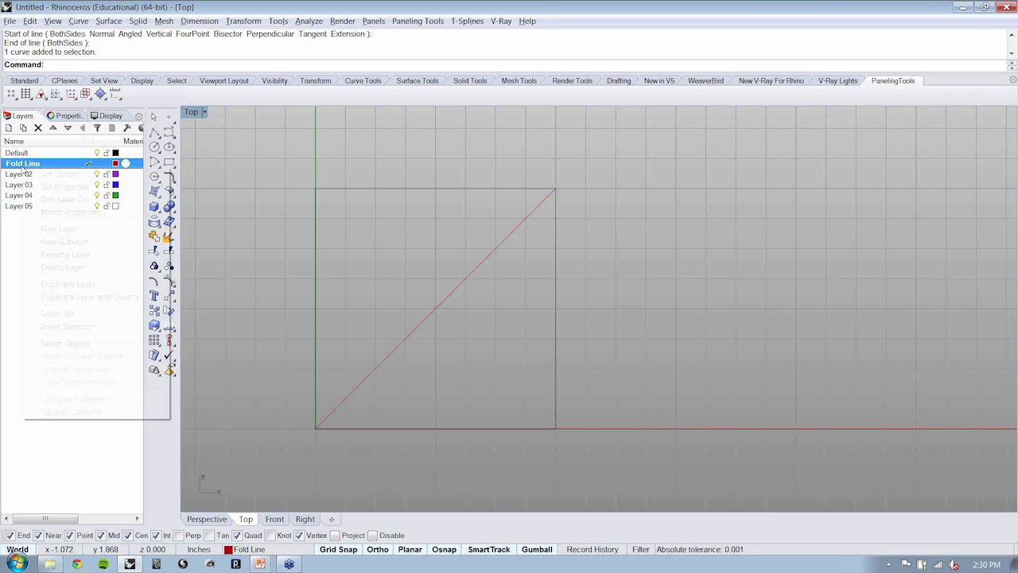
mouse_move(119, 186)
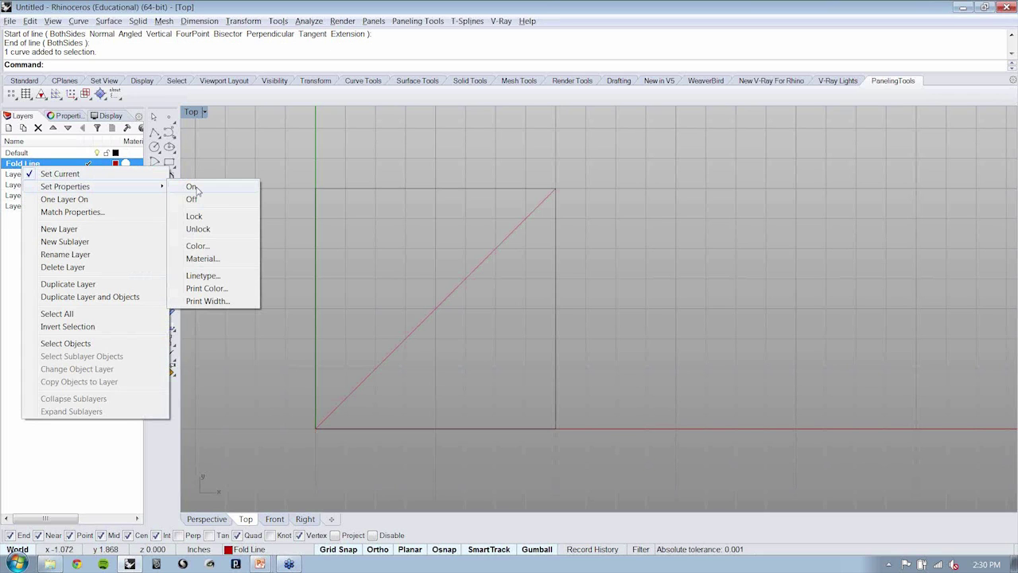
click(217, 276)
click(382, 300)
click(364, 344)
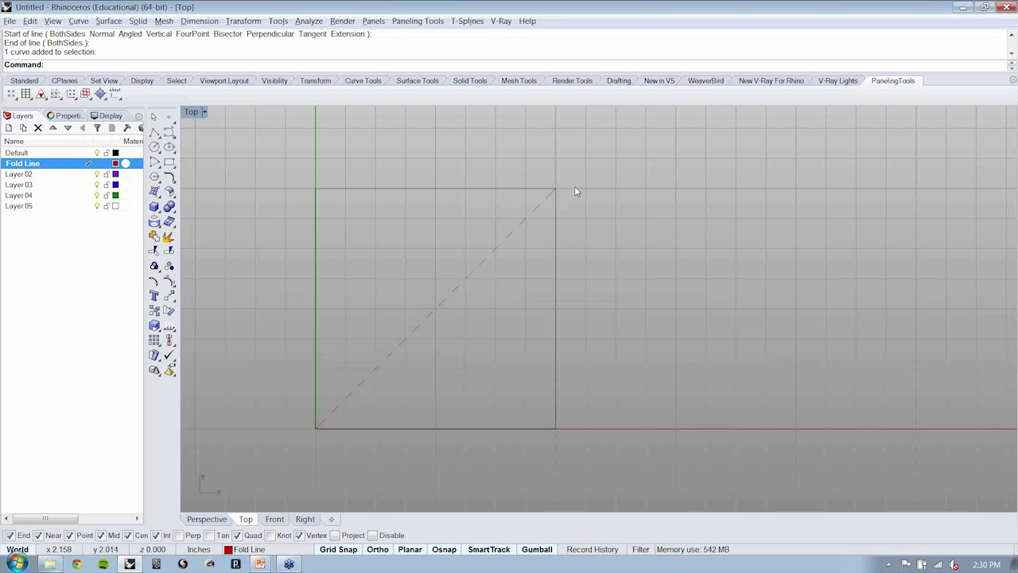
Step: Hide the construction grid in the active Top viewport, leaving the axes shown
text(Gnd)
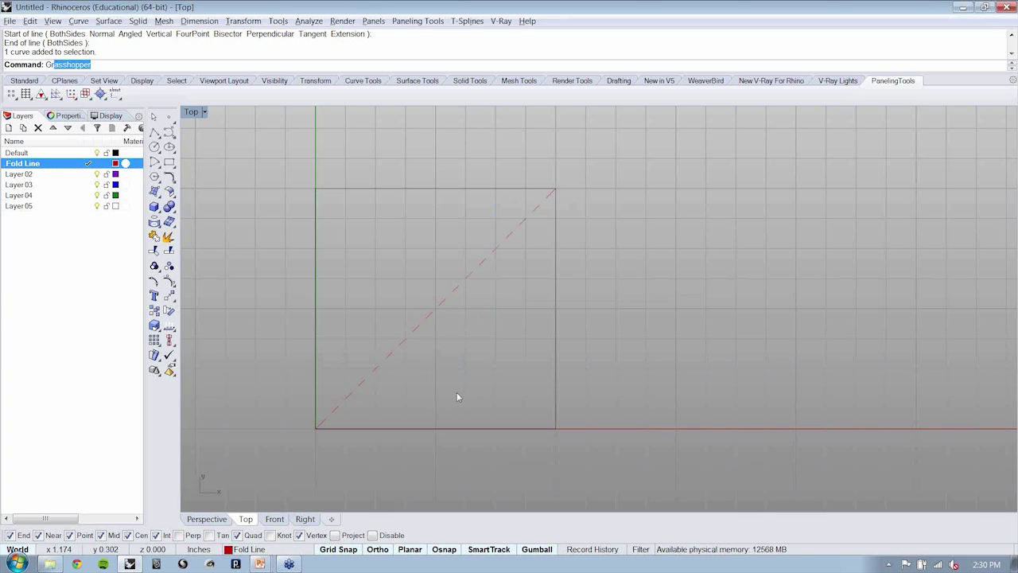
key(Return)
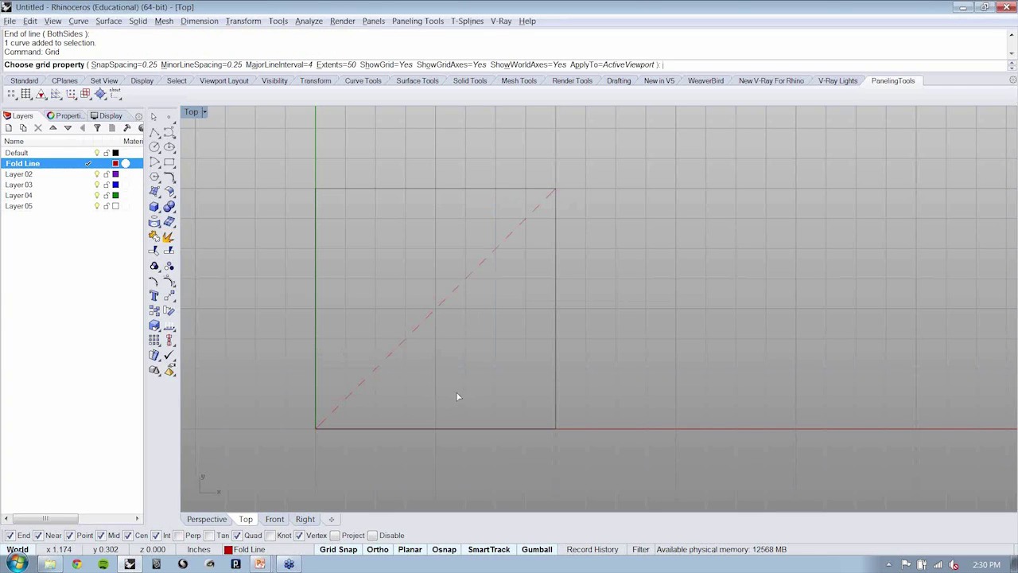
text(h)
key(Return)
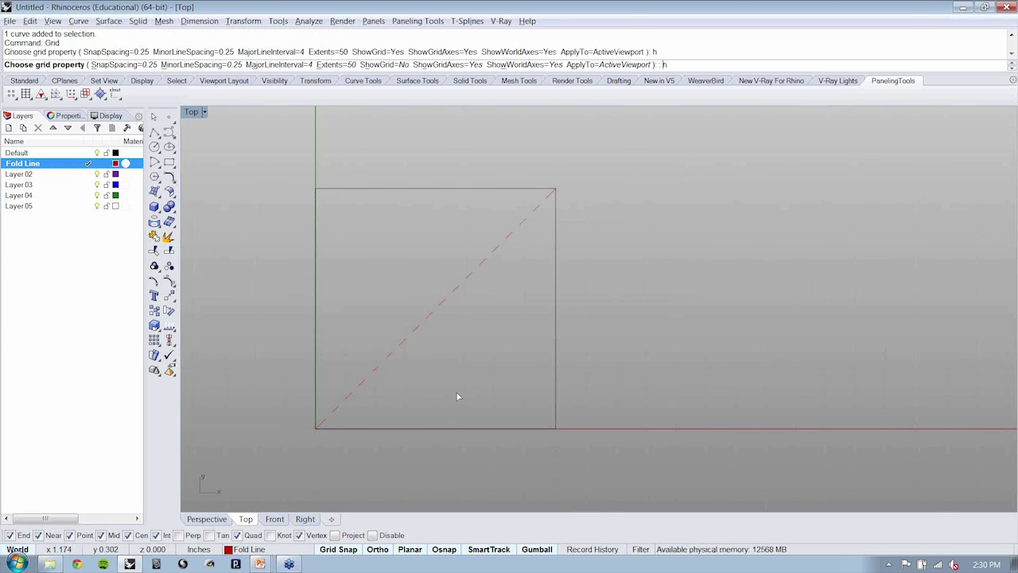
key(Return)
click(450, 294)
key(Escape)
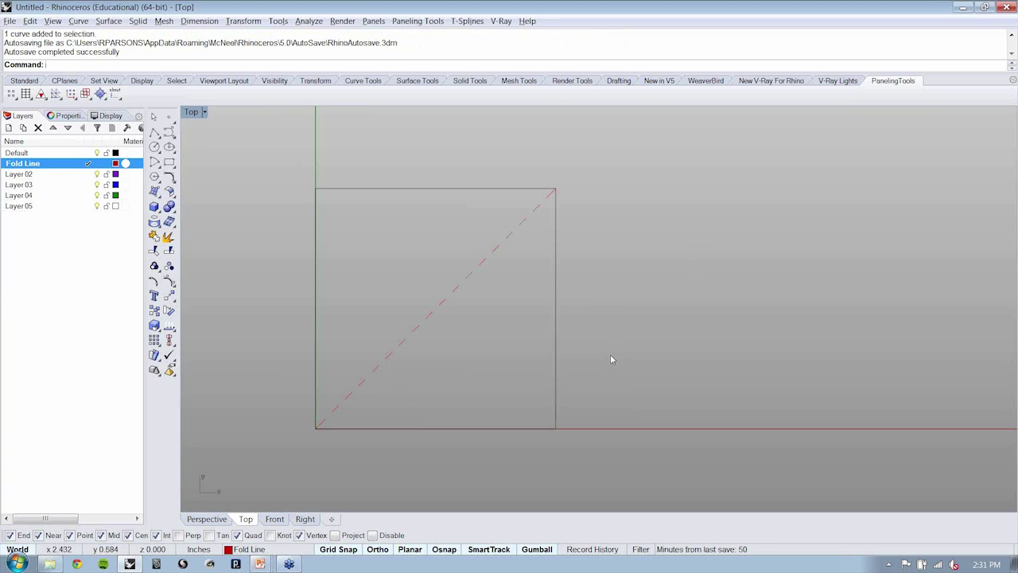
click(424, 324)
click(485, 390)
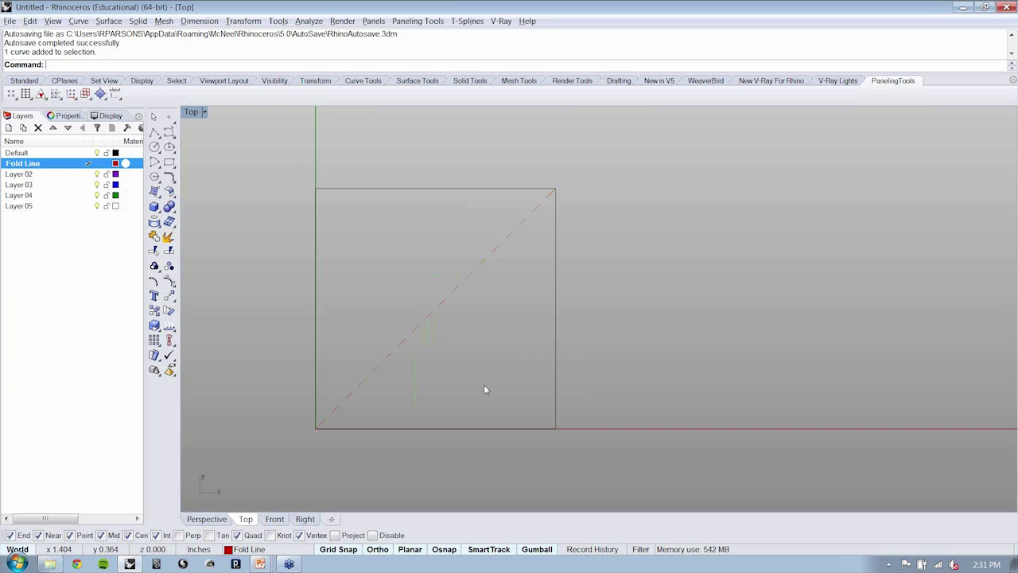
Step: Mirror a copy of the diagonal fold line about the vertical line through the square's centre
click(431, 322)
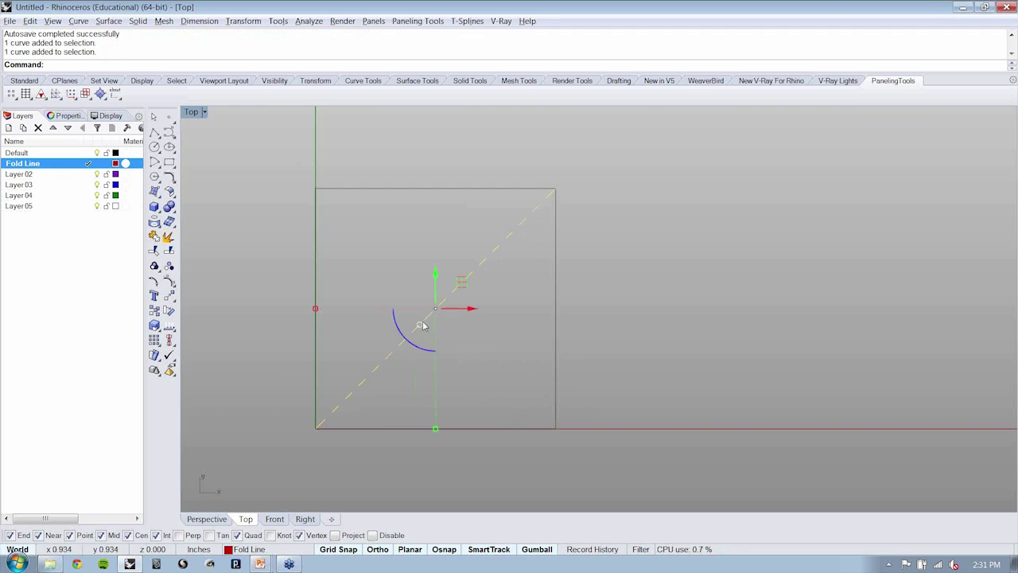
click(244, 21)
click(259, 124)
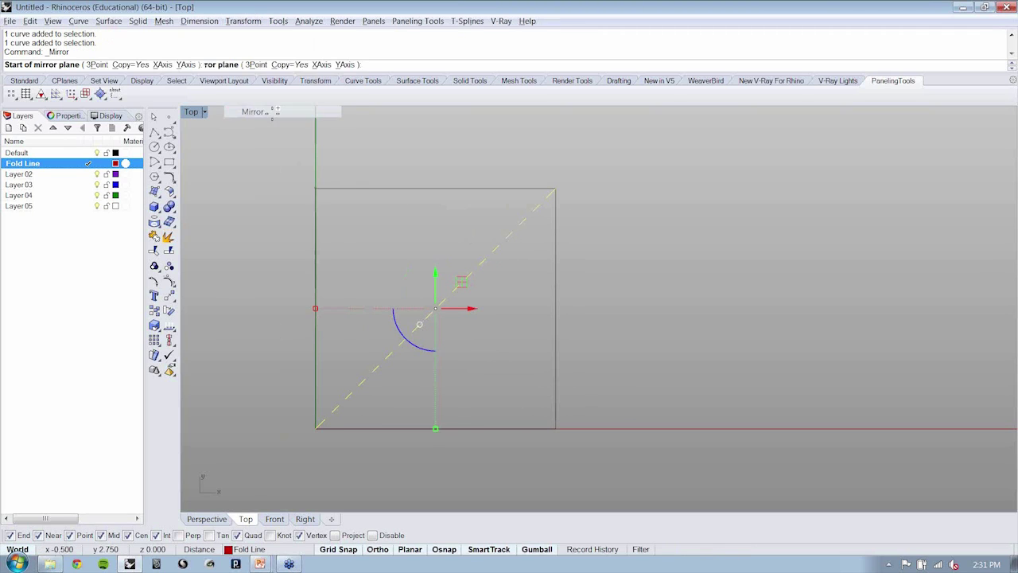
click(441, 314)
click(437, 169)
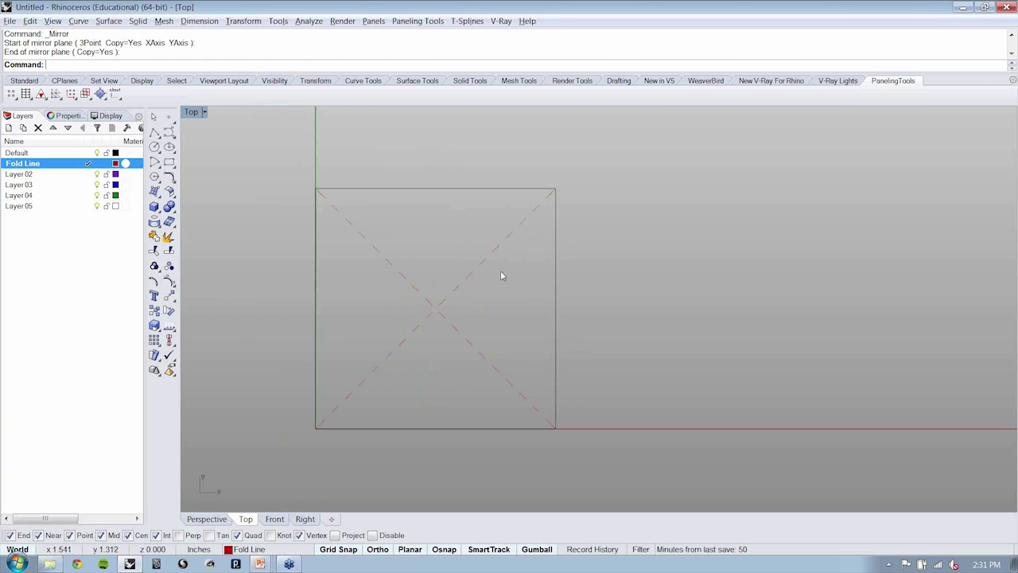
click(469, 347)
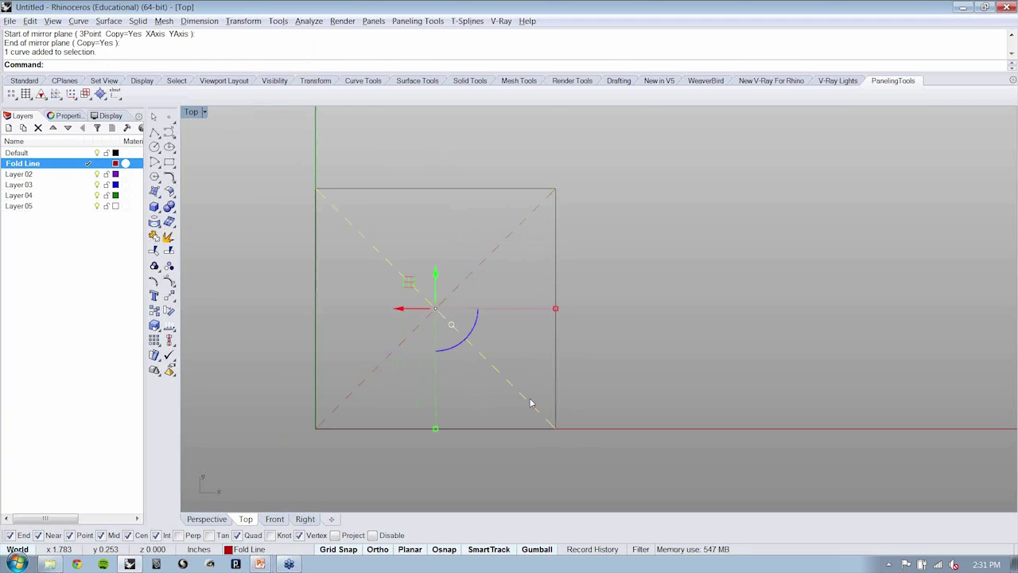
key(Escape)
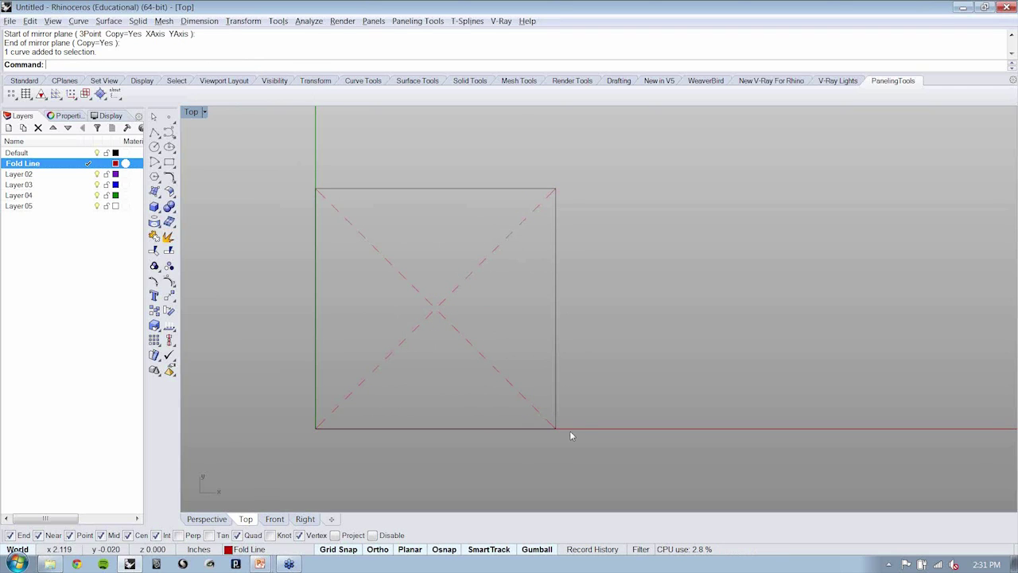
Step: Switch to the presentation slide to examine the motif's crease lines and folded design, and return to Rhino
key(alt+Tab)
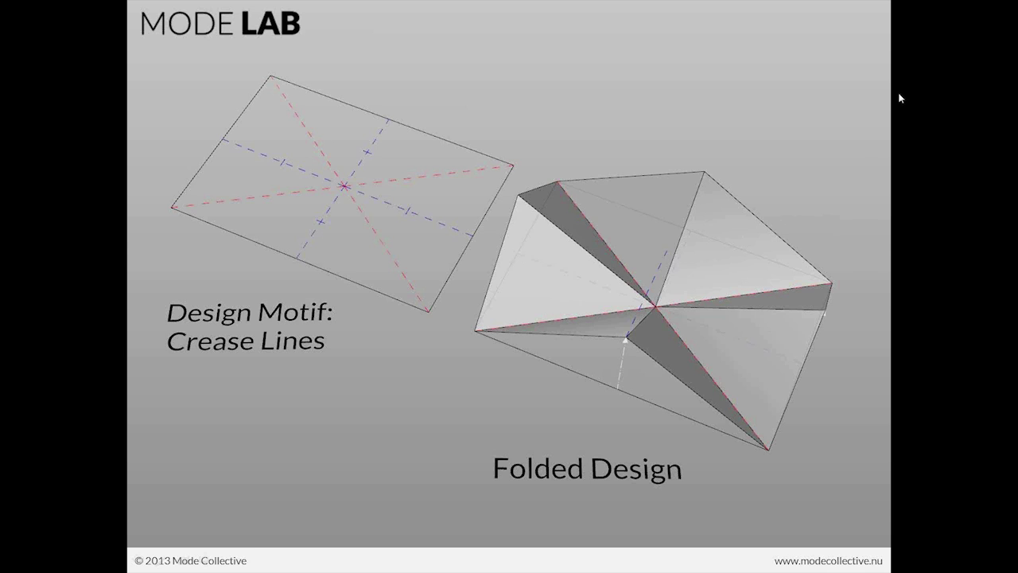
key(alt+Tab)
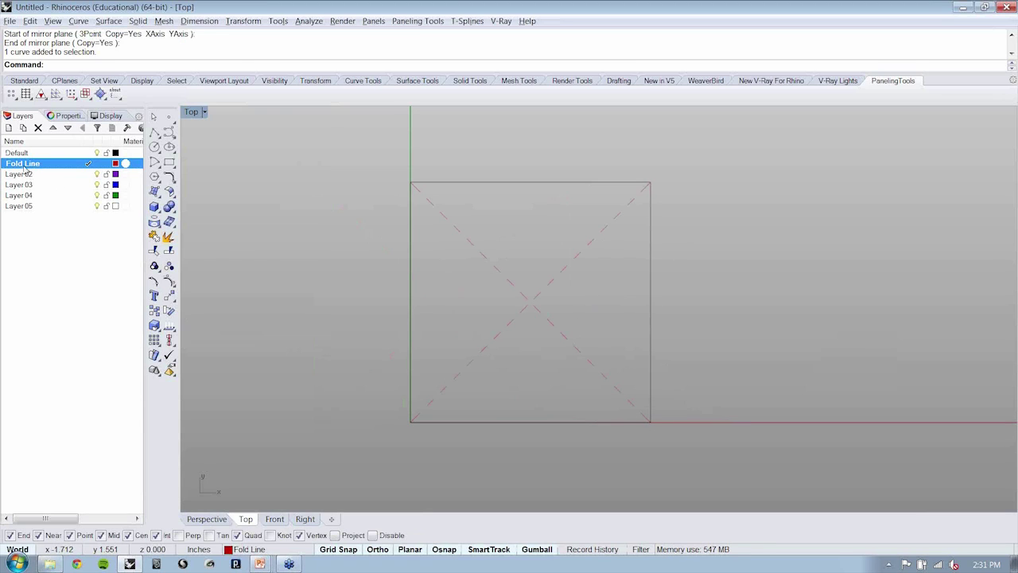
Step: Rename Layer 02 as Fold Line_02
click(24, 173)
click(13, 176)
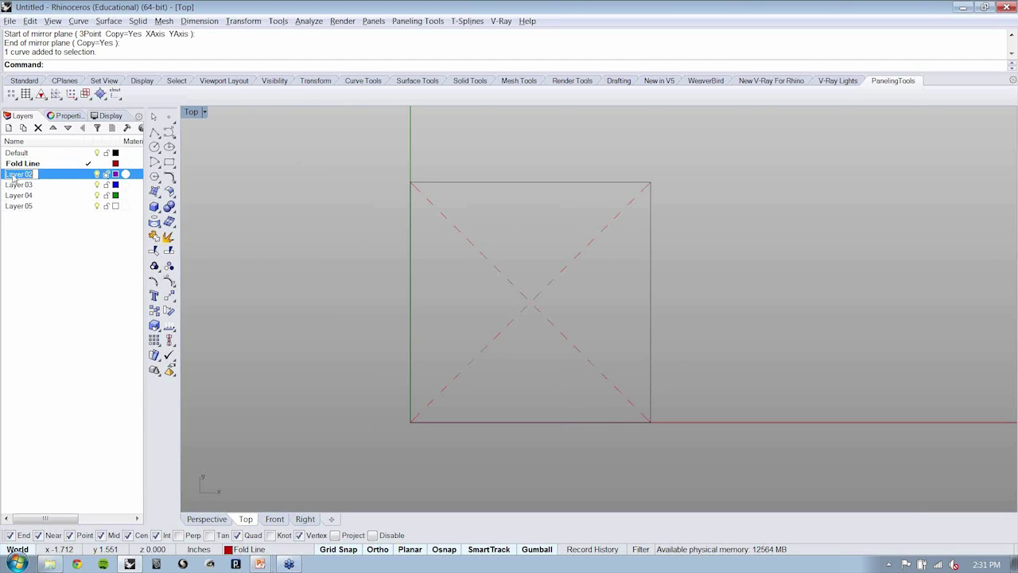
text(Fold Lin)
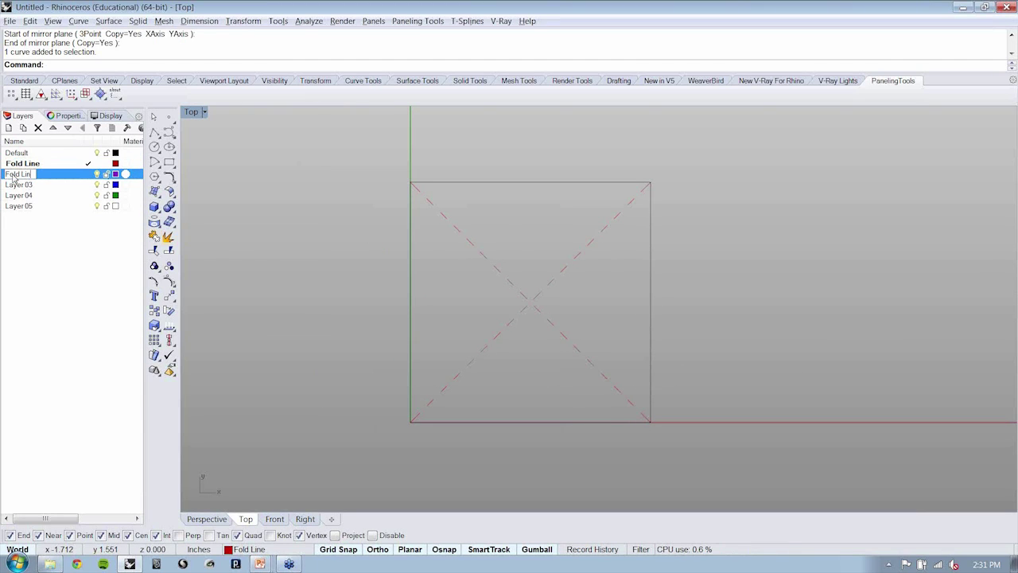
text(e_02)
key(Return)
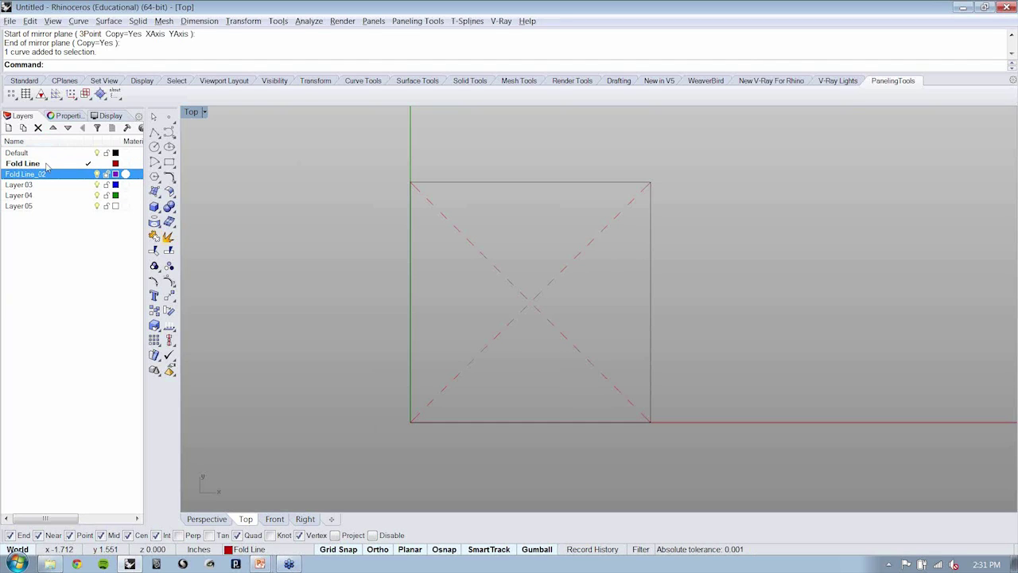
Step: Rename the Fold Line layer as Fold Line_01
click(26, 166)
click(38, 165)
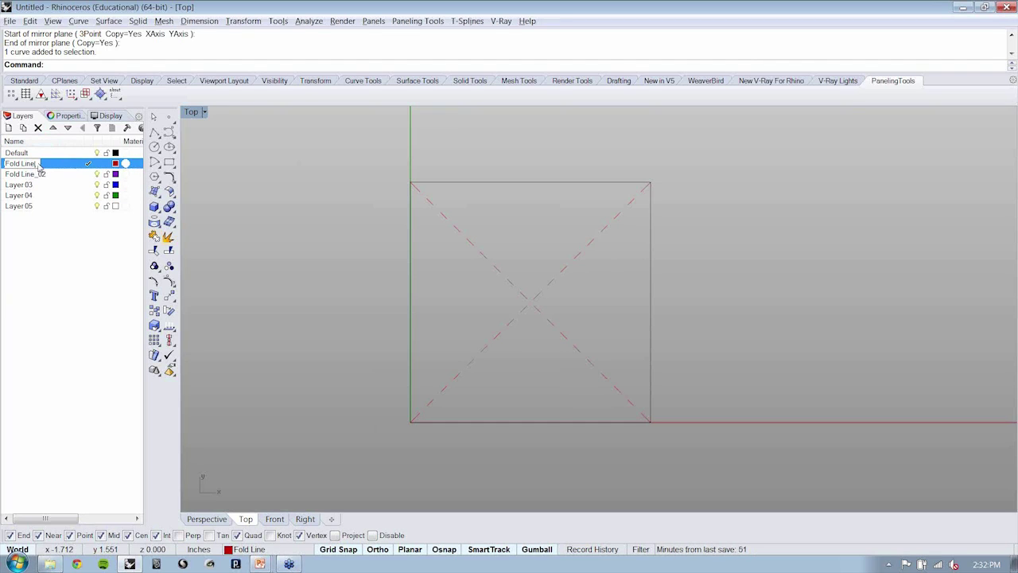
text(_01)
key(Return)
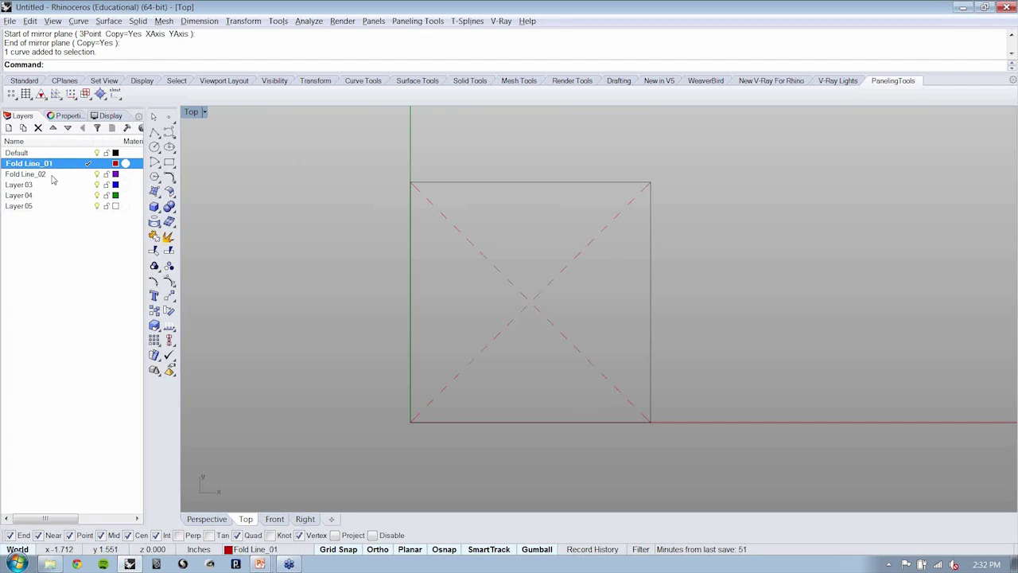
Step: Make Fold Line_02 the current layer and draw a vertical line between the midpoints of the square's upper and lower edges
click(89, 174)
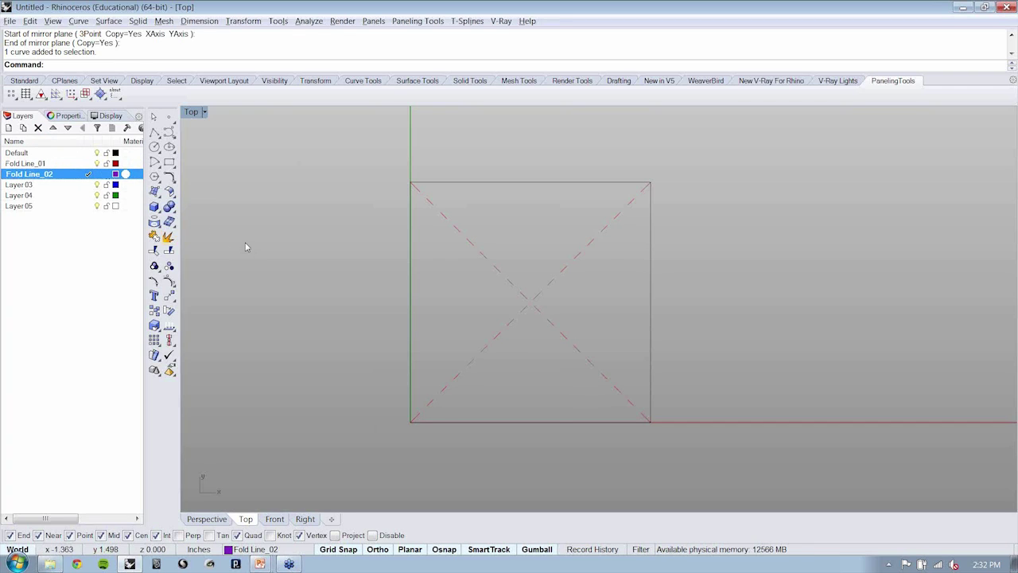
text(Line)
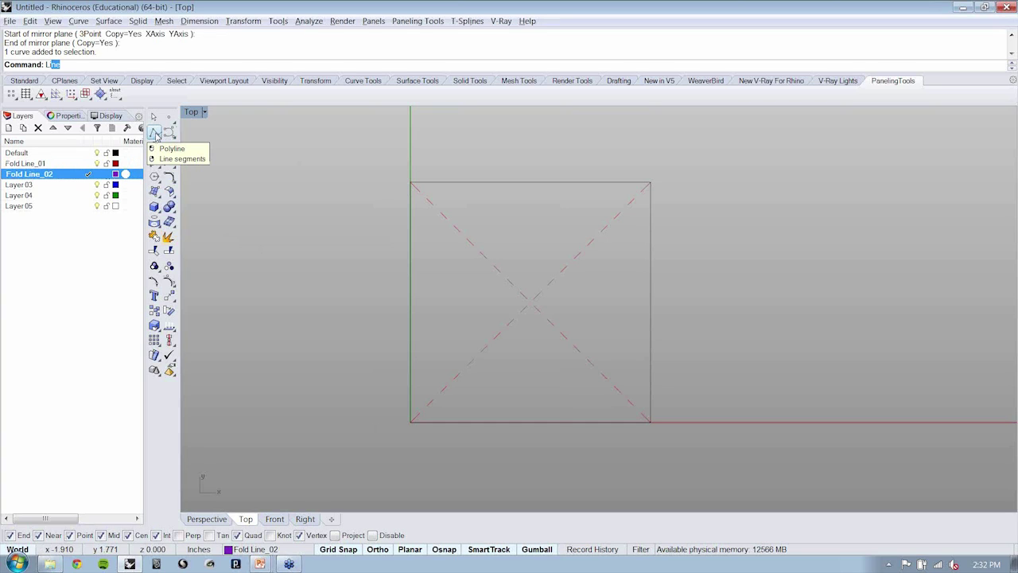
key(Return)
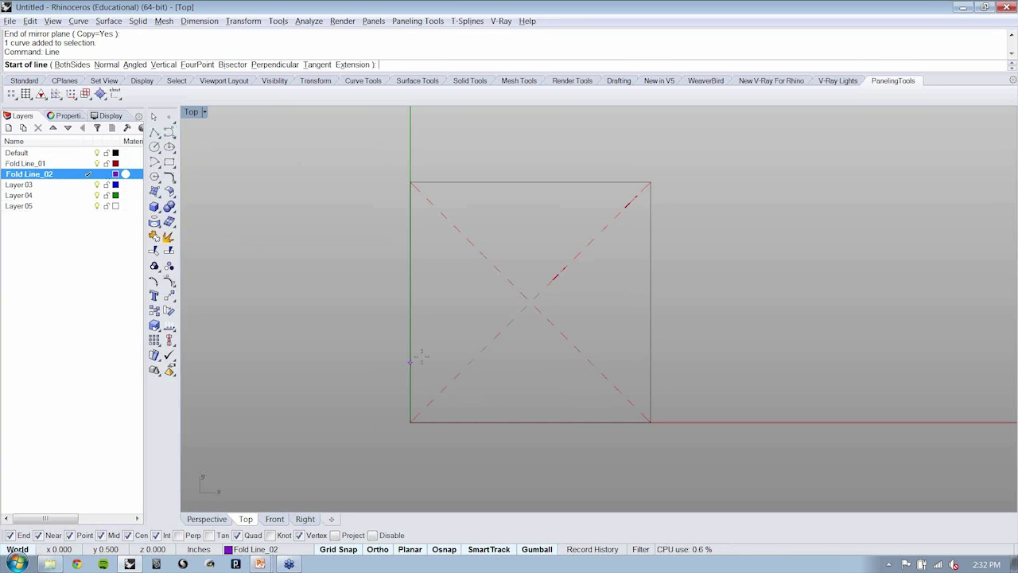
click(529, 182)
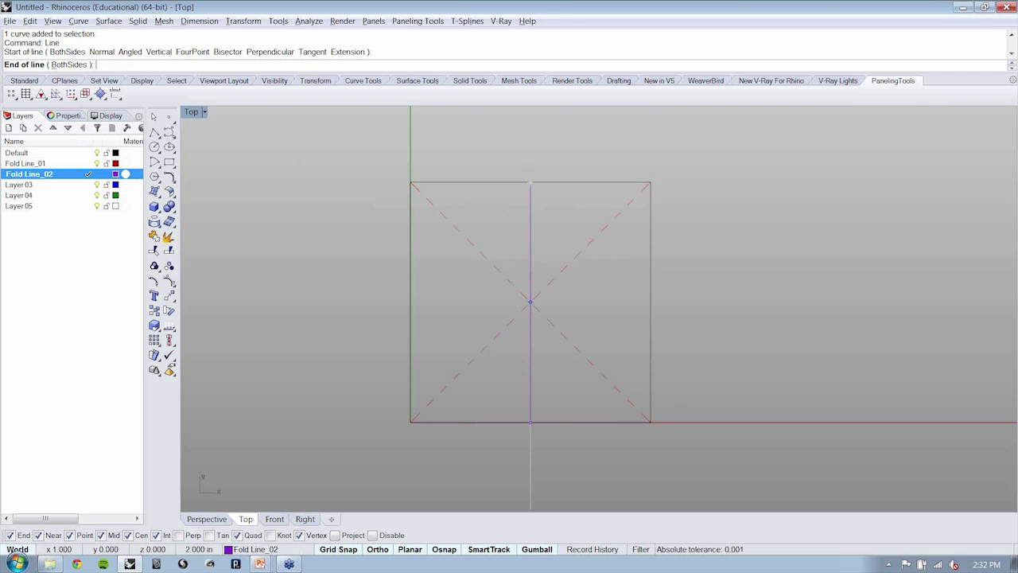
click(530, 421)
Step: Draw a horizontal line between the midpoints of the square's left and right edges
key(Return)
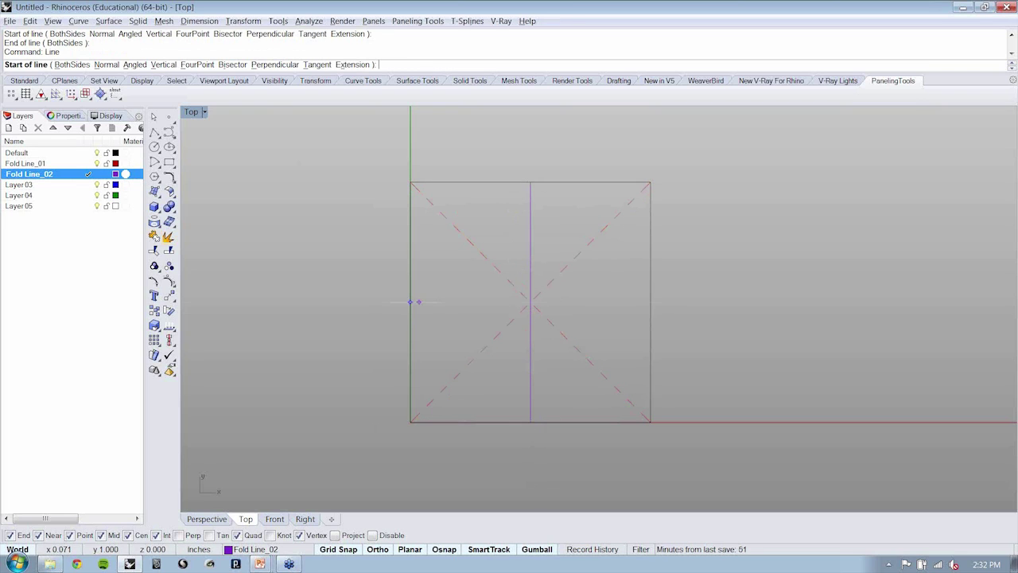
click(410, 302)
click(651, 302)
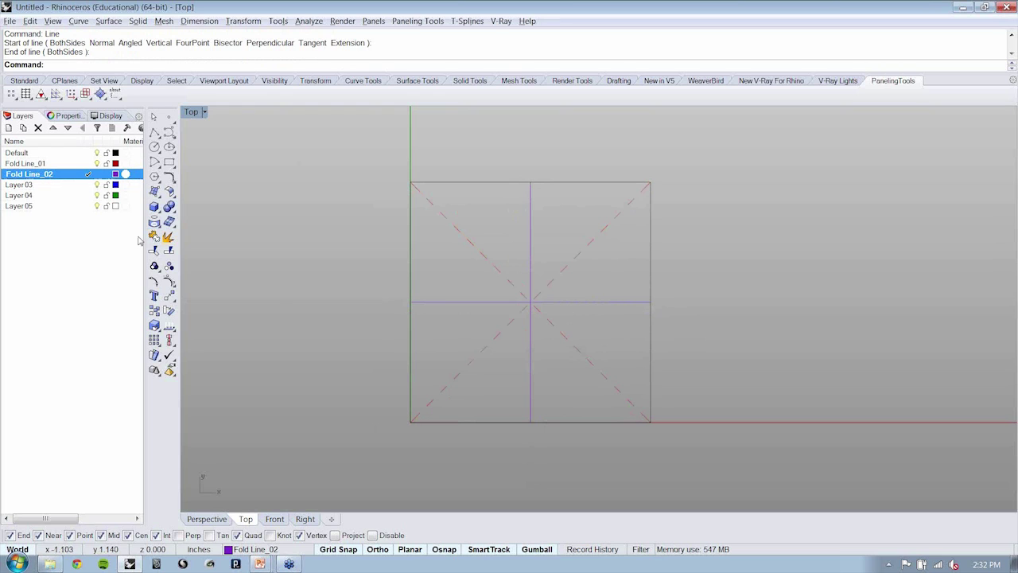
Step: Assign the Hidden linetype to the Fold Line_02 layer
right_click(46, 180)
mouse_move(92, 195)
click(259, 285)
click(404, 299)
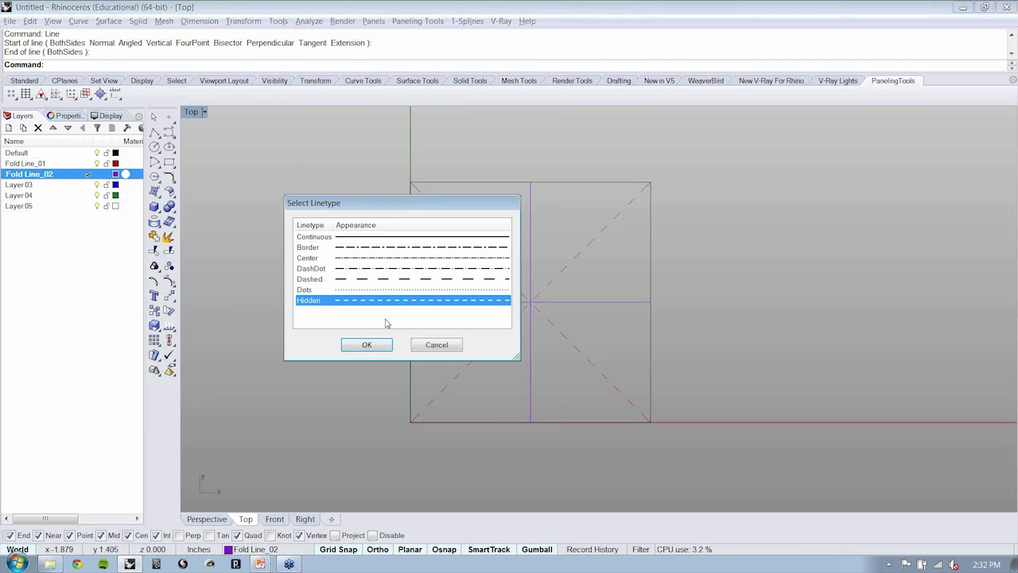
click(369, 345)
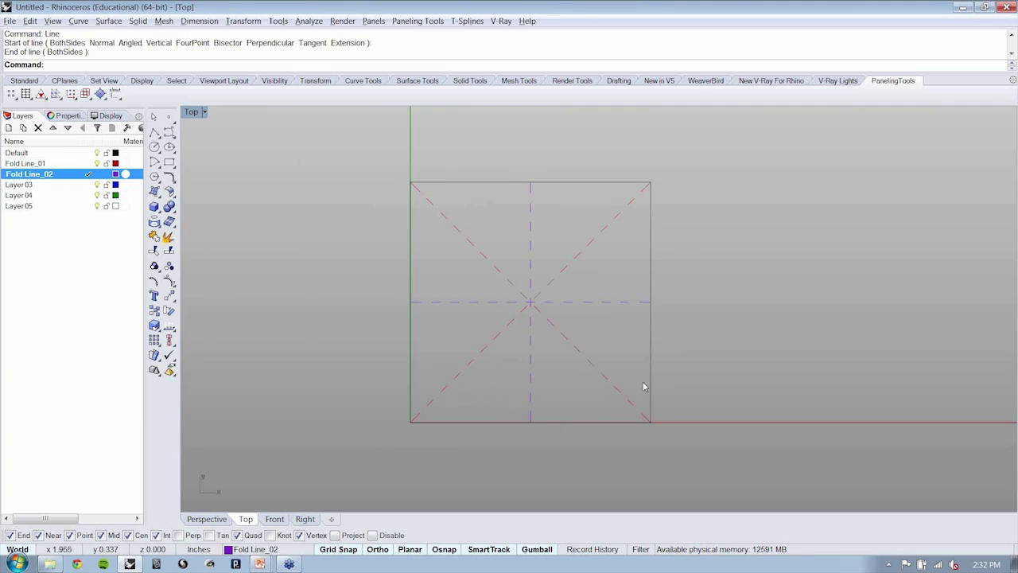
Step: Maximize the Perspective view, zoom to all the geometry and turn off its grid display
right_drag(604, 346, 522, 276)
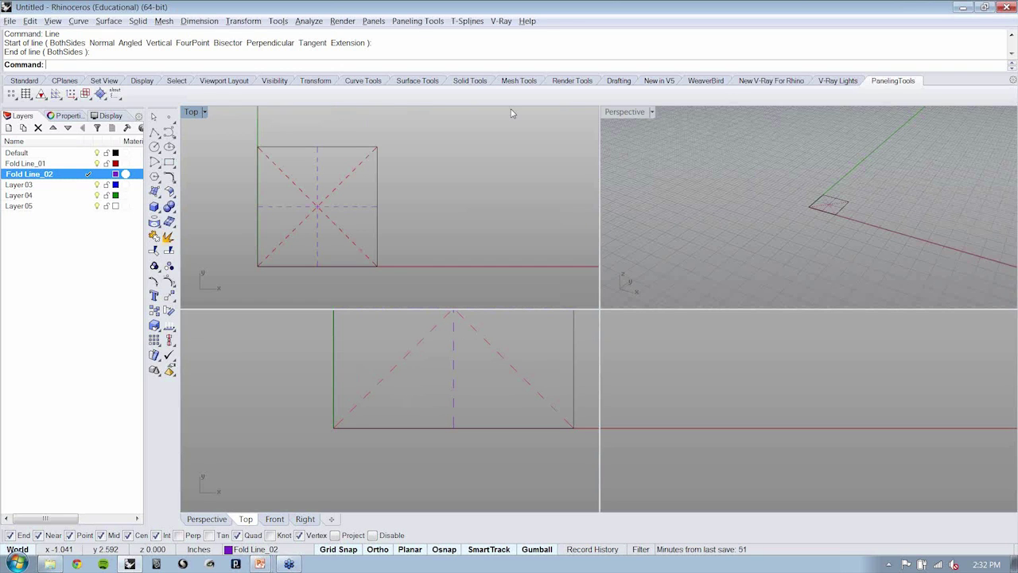
double_click(622, 112)
key(ctrl+a)
text(ZS)
key(Return)
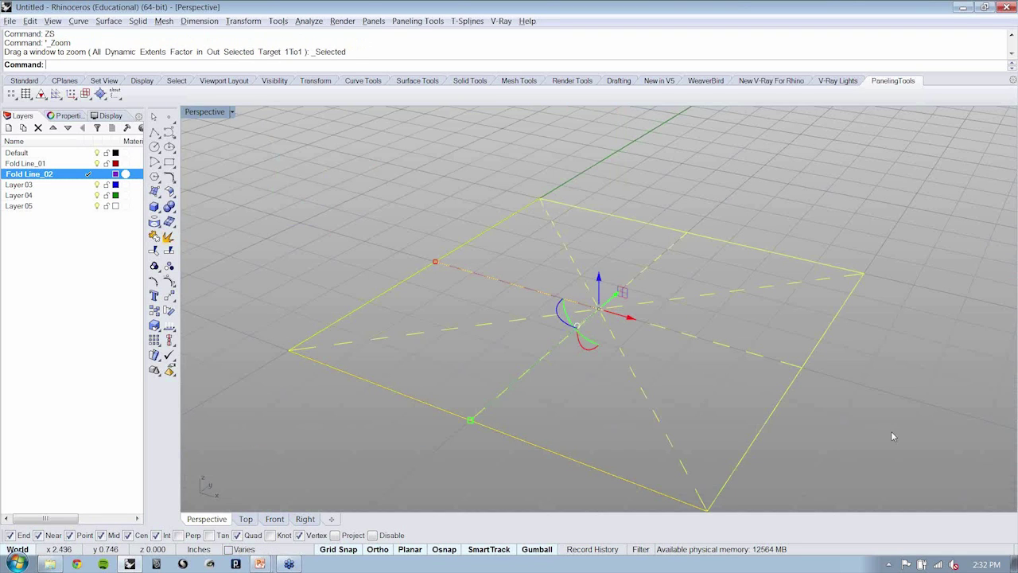
click(890, 431)
right_drag(890, 431, 629, 385)
text(Grid)
key(Return)
text(h)
key(Return)
key(Return)
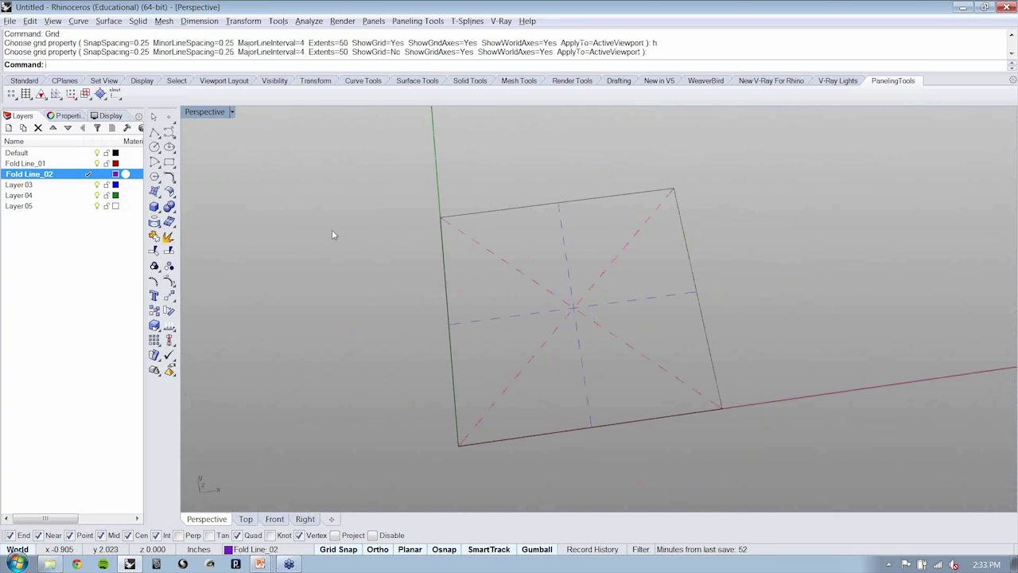
Step: Rename Layer 03 as 3D Component and make it the current layer
click(27, 185)
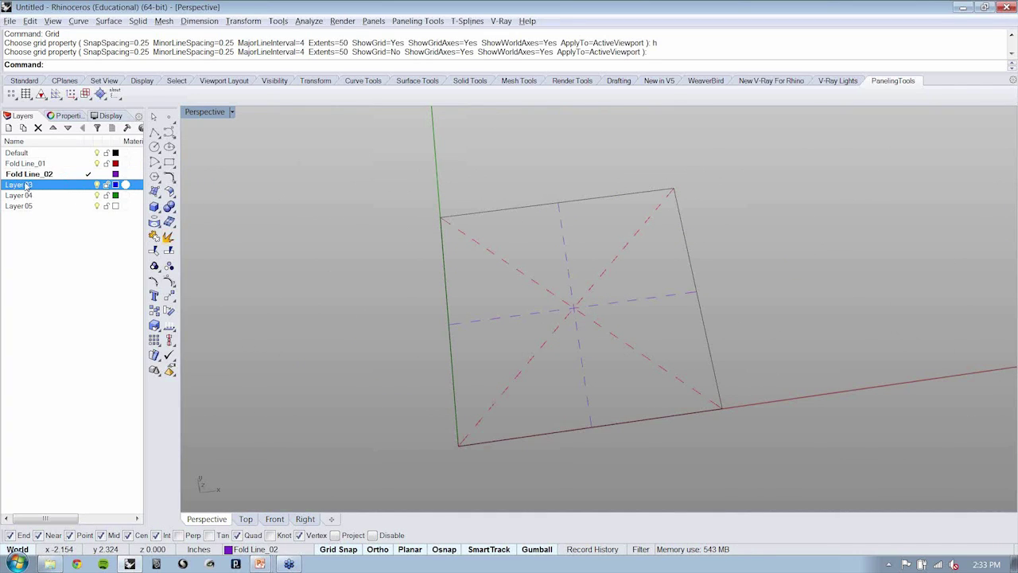
click(27, 186)
text(3D)
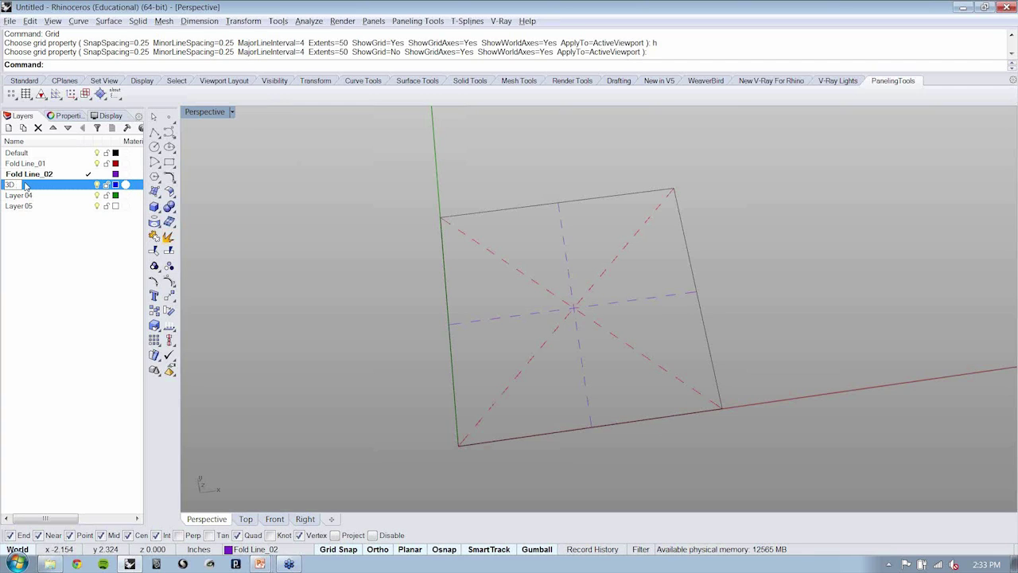
text( Component)
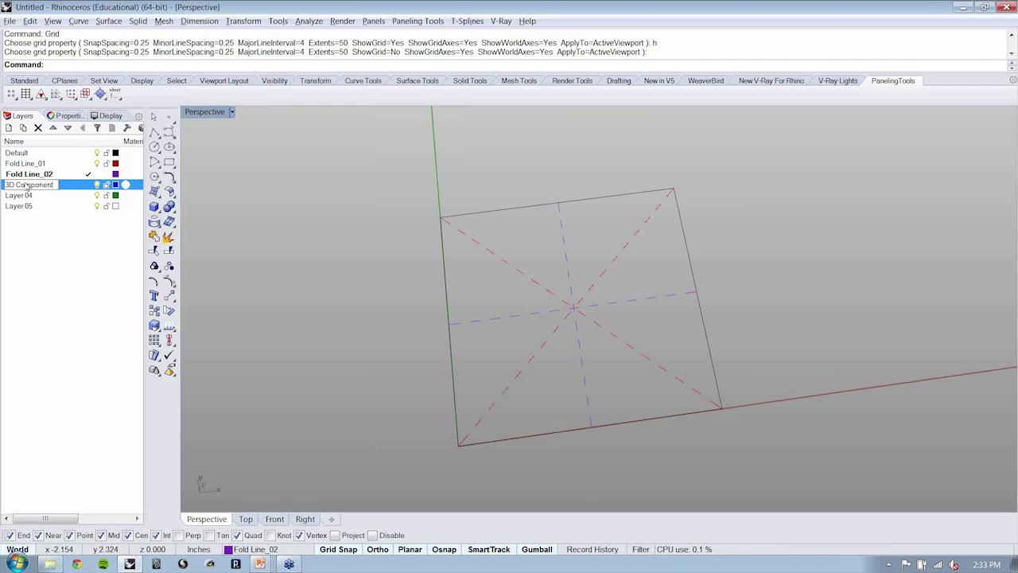
click(89, 188)
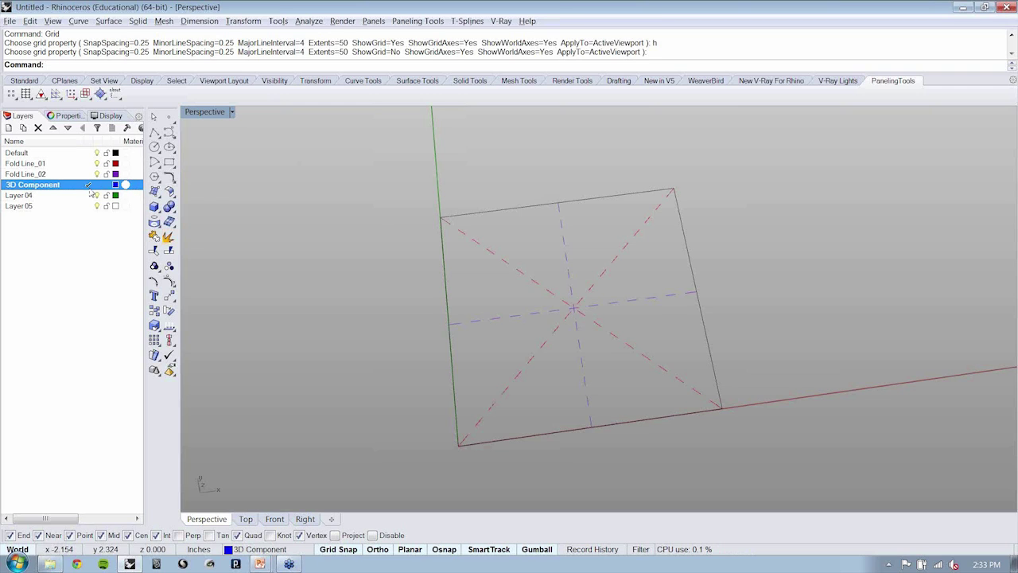
Step: In the Top view, create a triangular 3-D Face mesh from the square's centre to its upper edge midpoint and upper-left corner
right_drag(562, 295, 513, 252)
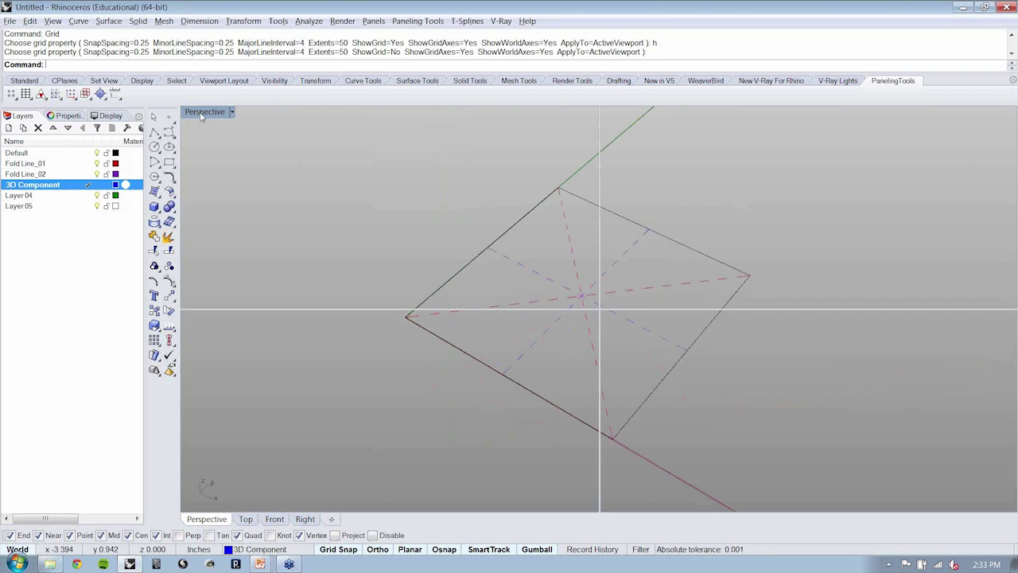
double_click(202, 113)
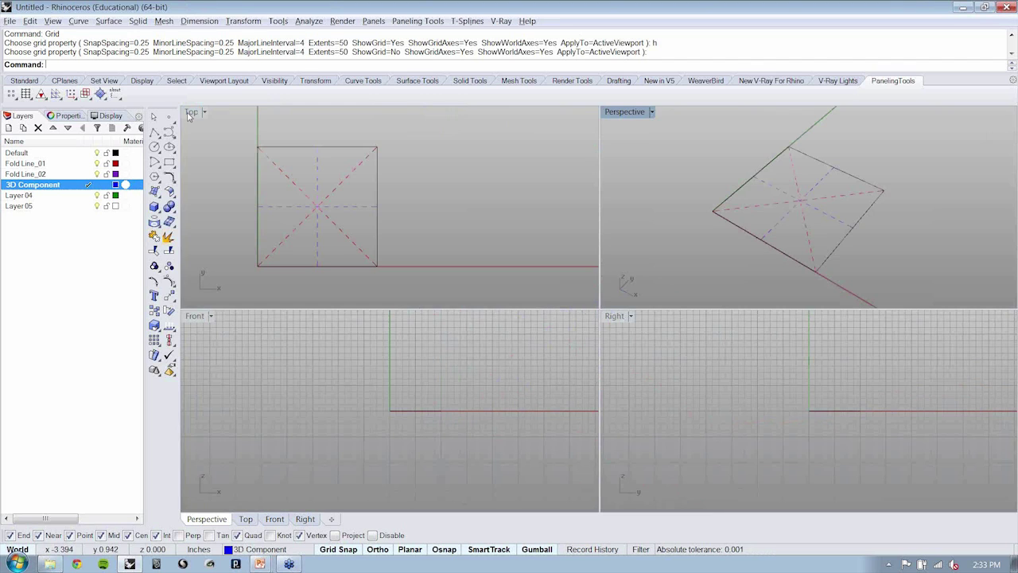
double_click(194, 112)
click(164, 21)
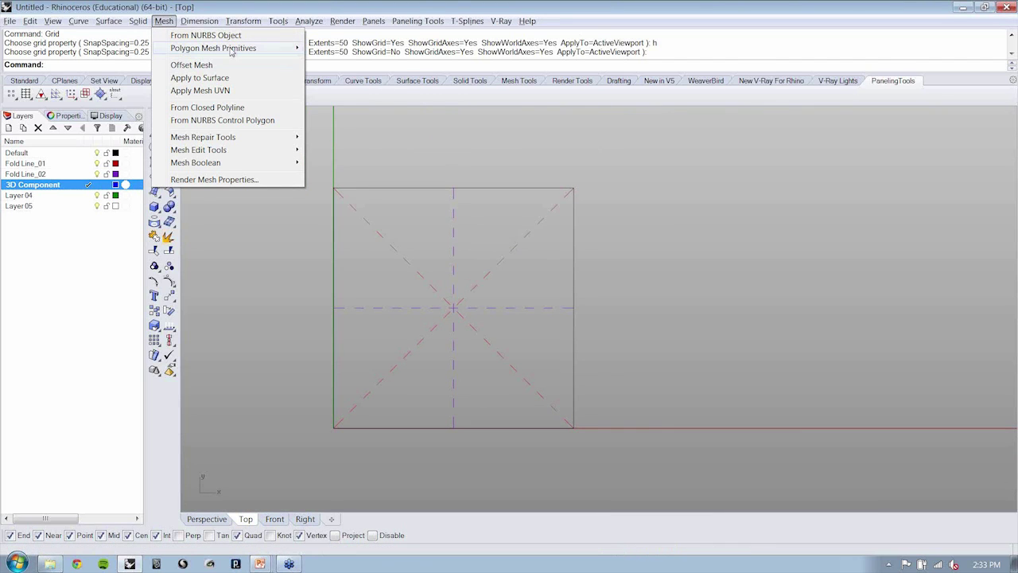
mouse_move(254, 48)
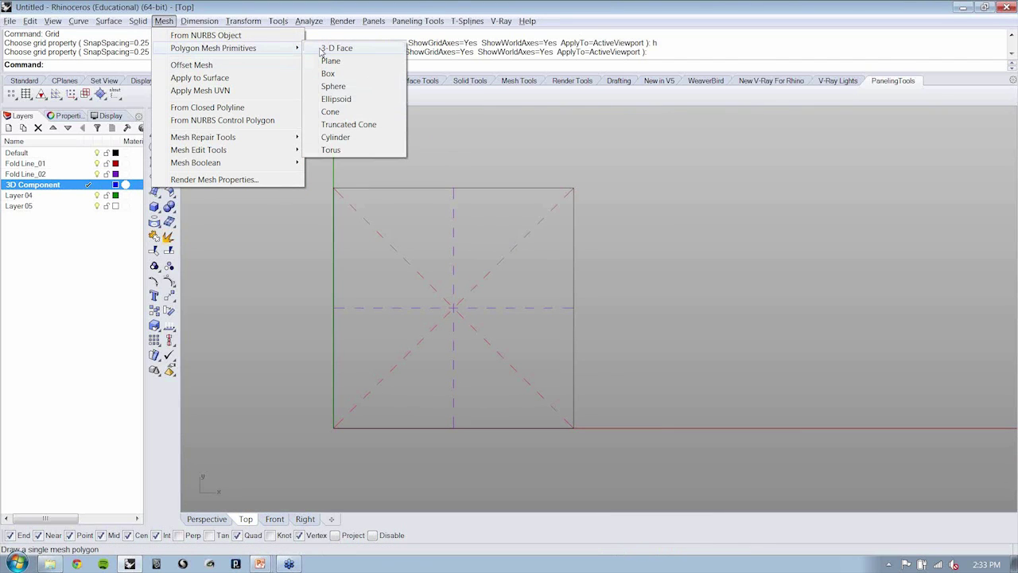
click(393, 49)
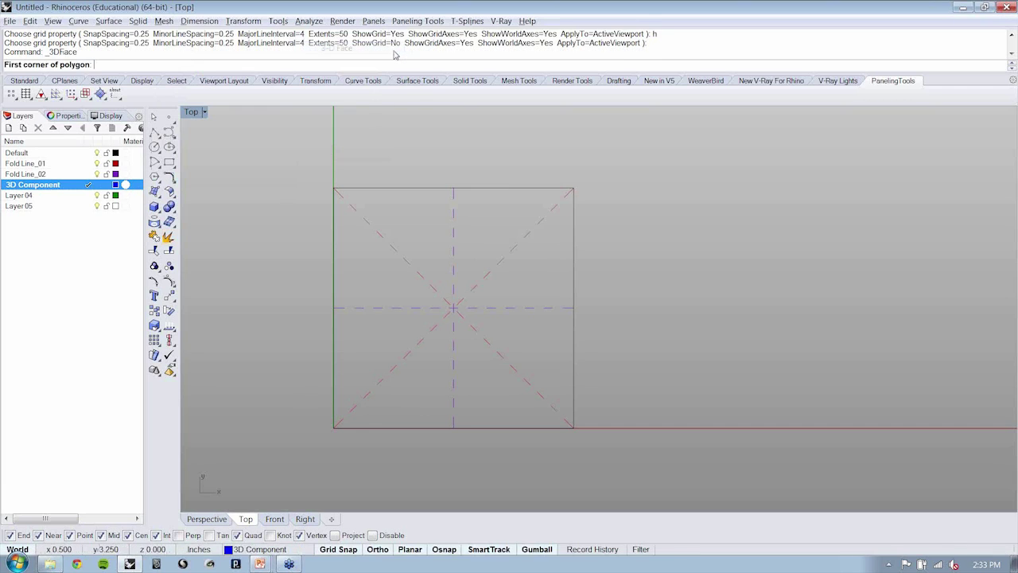
click(453, 306)
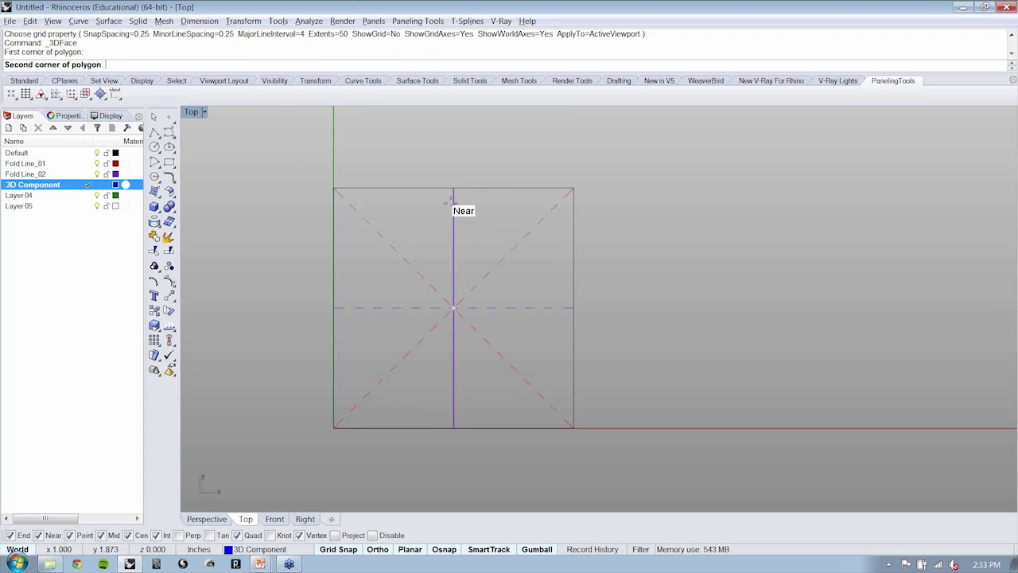
click(454, 189)
click(334, 188)
key(Return)
key(Return)
scroll(411, 242, up, 1)
Step: Set the Top view to Shaded display and check the triangular mesh by selecting it
key(ctrl+alt+s)
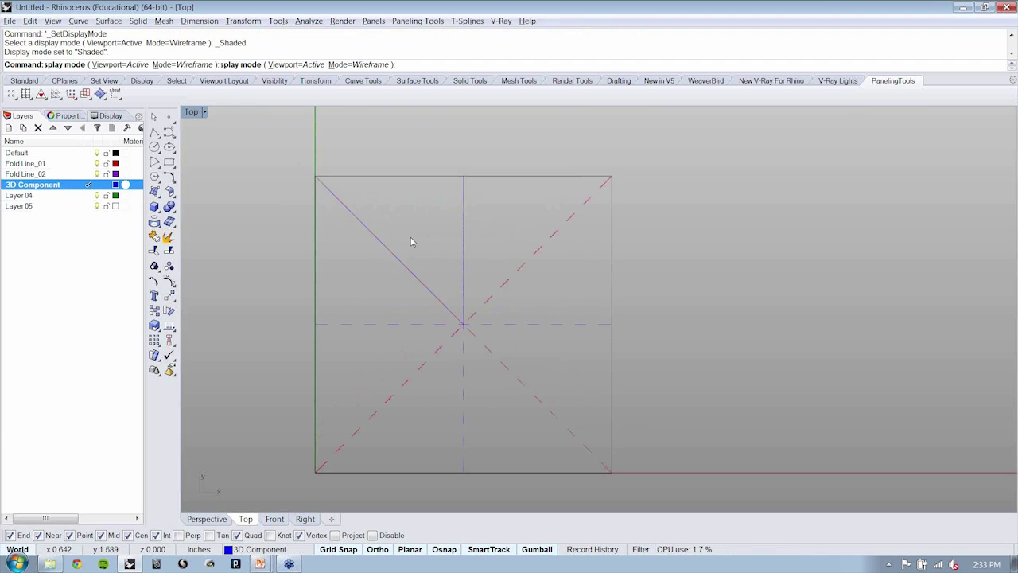
click(411, 242)
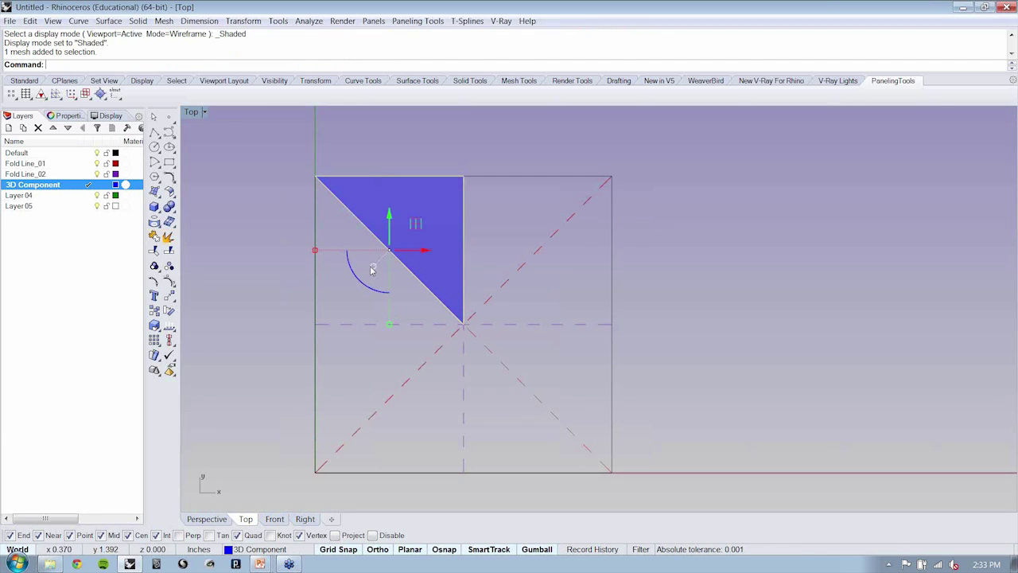
key(Escape)
click(388, 217)
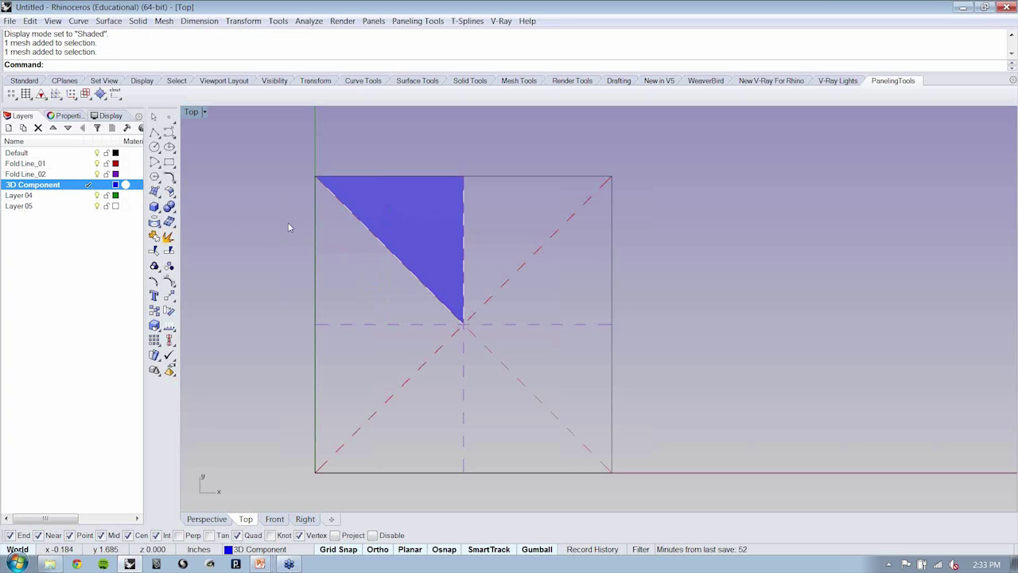
Step: Create a second triangular 3-D Face mesh from the square's centre to its upper-left corner and left edge midpoint
click(171, 22)
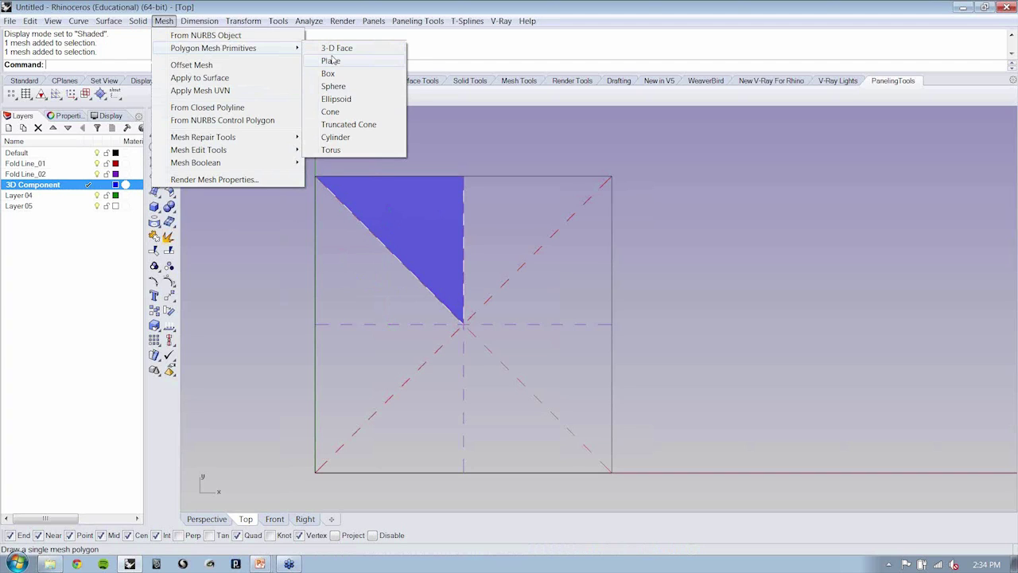
click(711, 154)
click(424, 224)
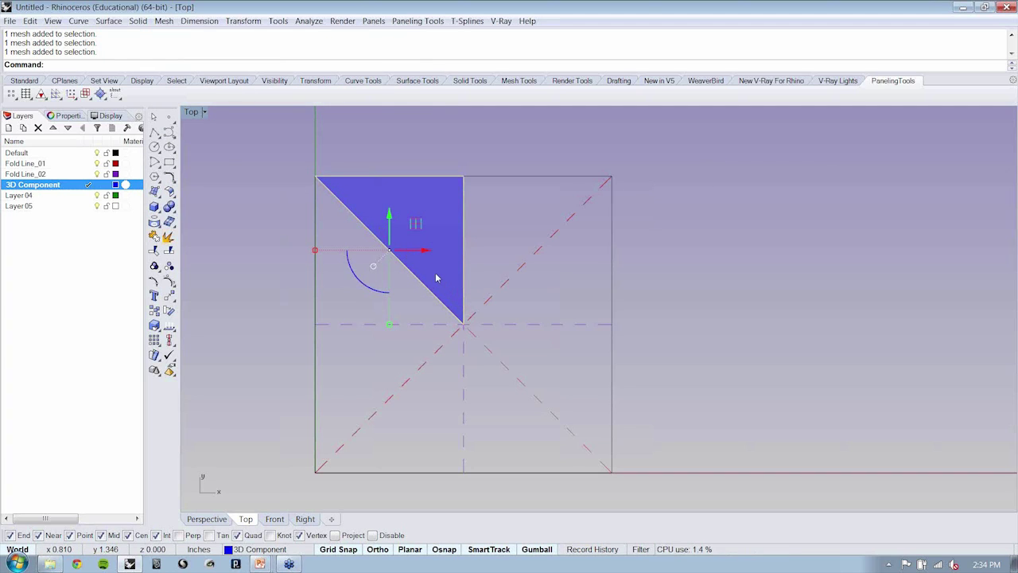
middle_click(267, 181)
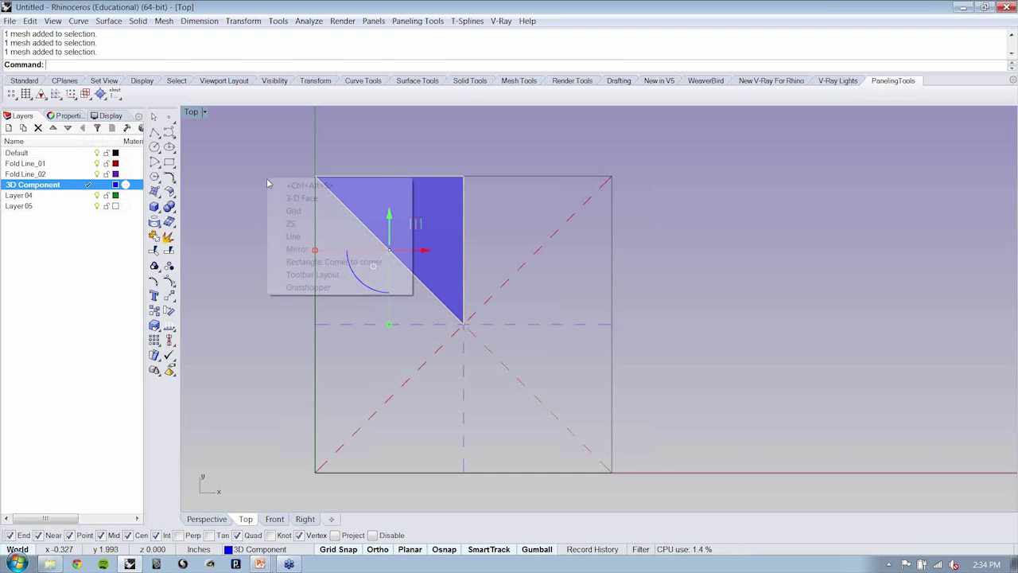
click(298, 197)
click(463, 325)
click(315, 176)
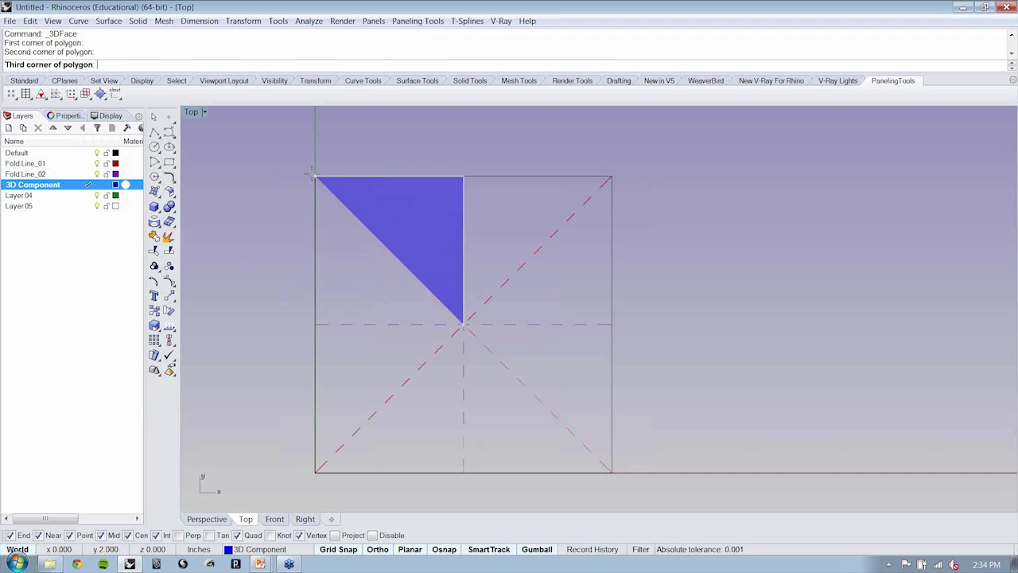
click(315, 324)
key(Return)
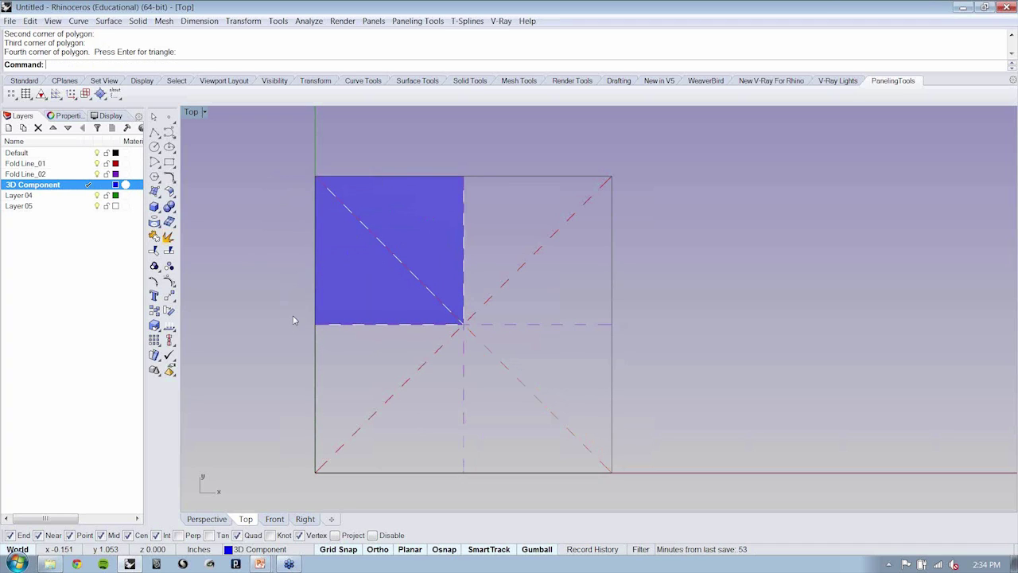
Step: Polar array both triangular meshes about the square's centre with 4 items over 360 degrees
click(370, 294)
click(443, 237)
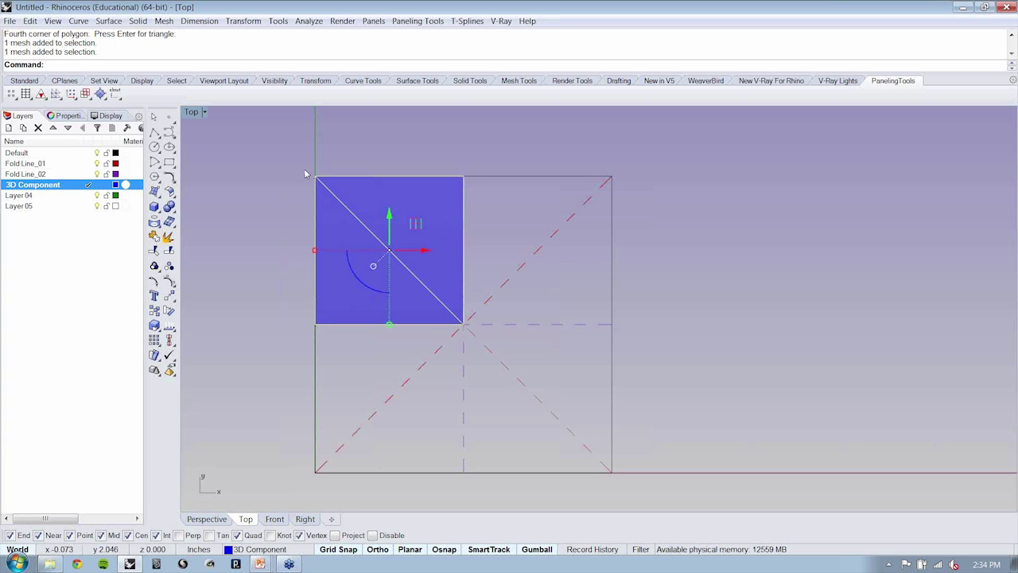
click(244, 22)
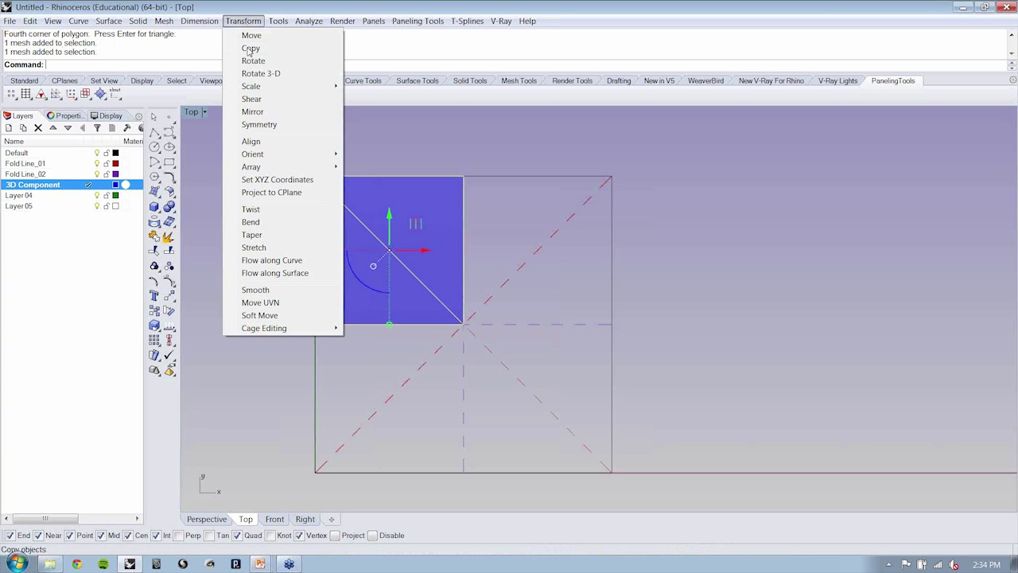
mouse_move(284, 172)
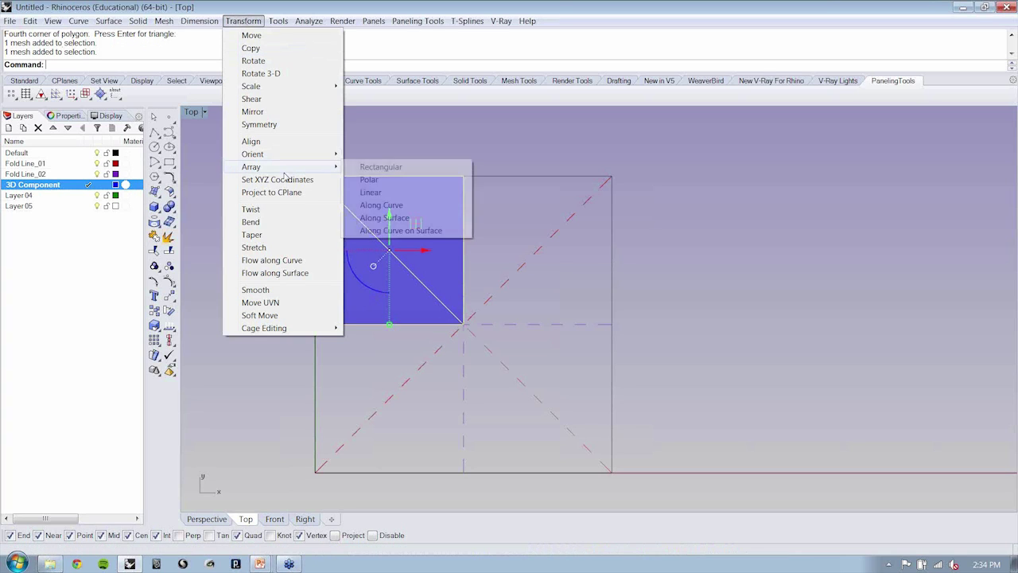
click(366, 181)
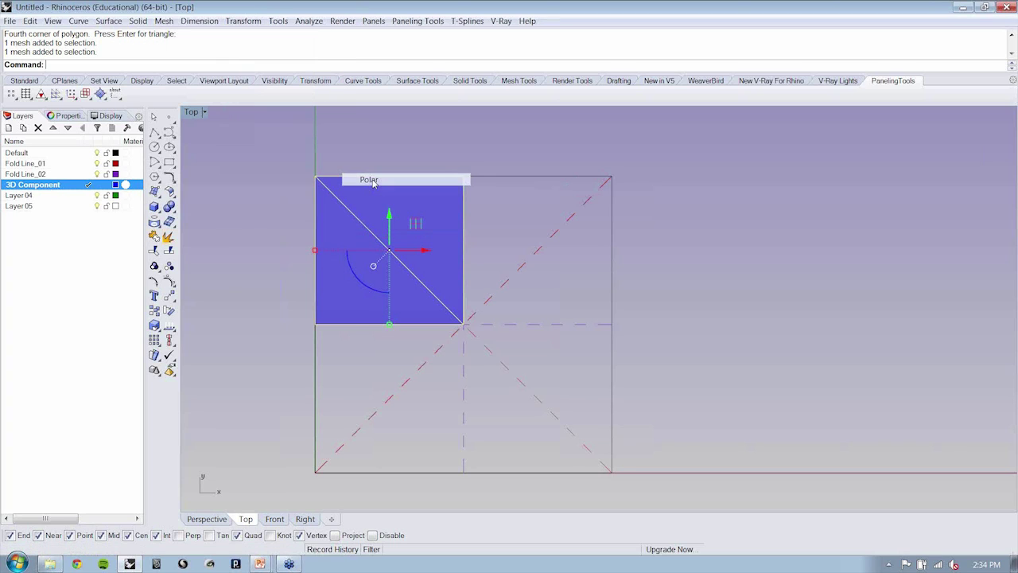
click(464, 324)
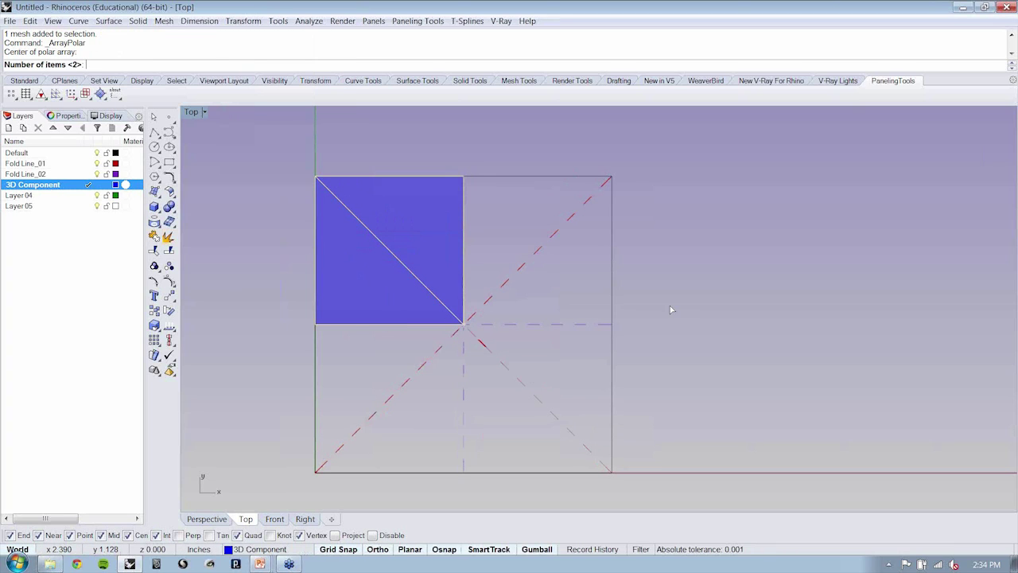
text(4)
key(Return)
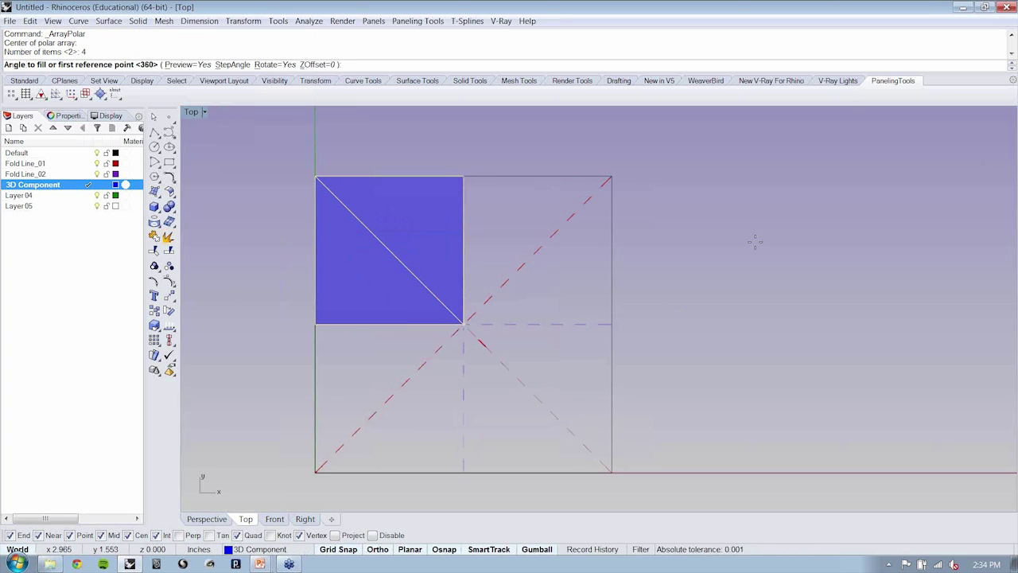
key(Return)
Step: Select all the triangular mesh faces covering the square
click(381, 270)
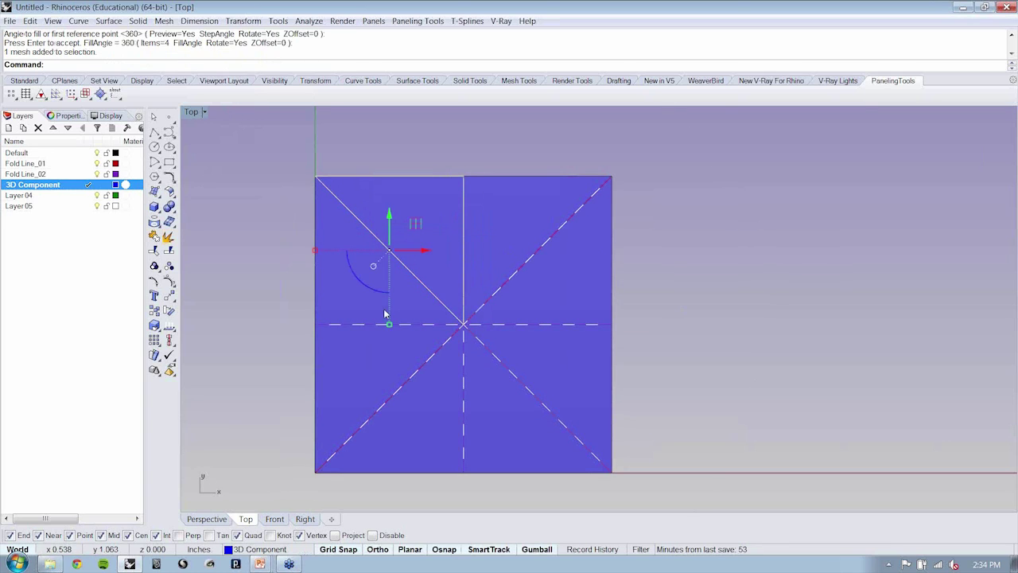
shift+click(336, 363)
shift+click(482, 430)
shift+click(524, 238)
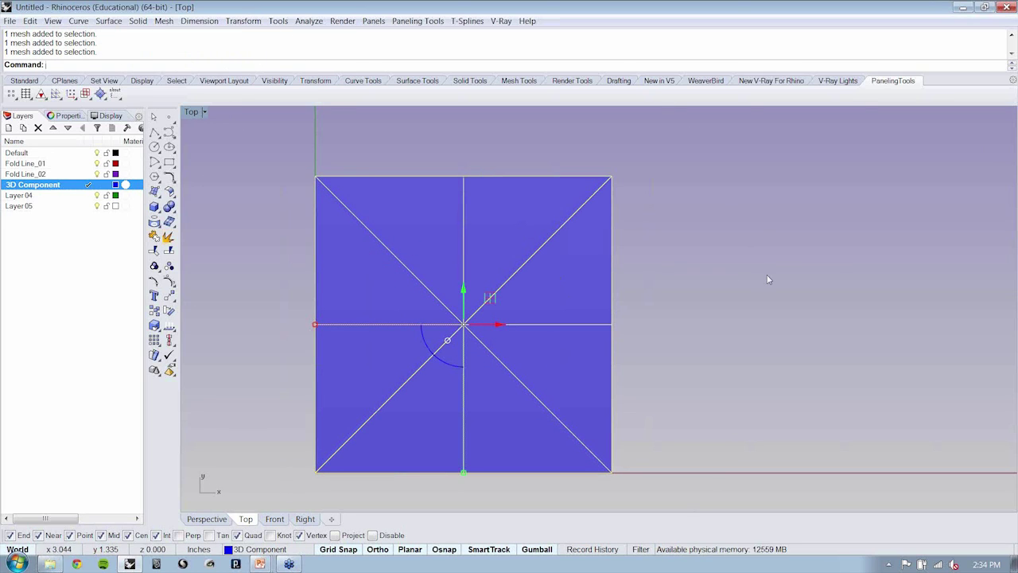
key(Escape)
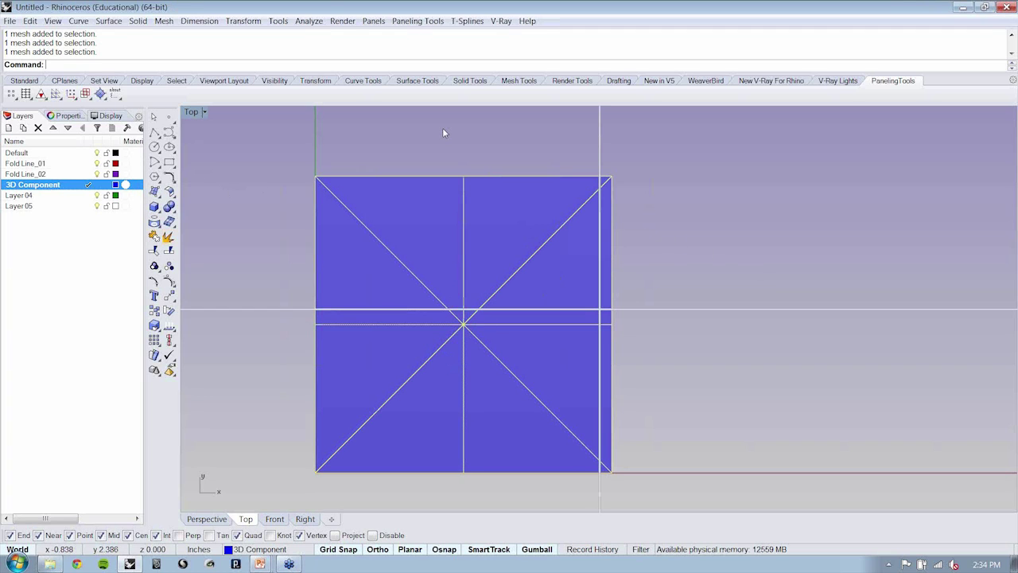